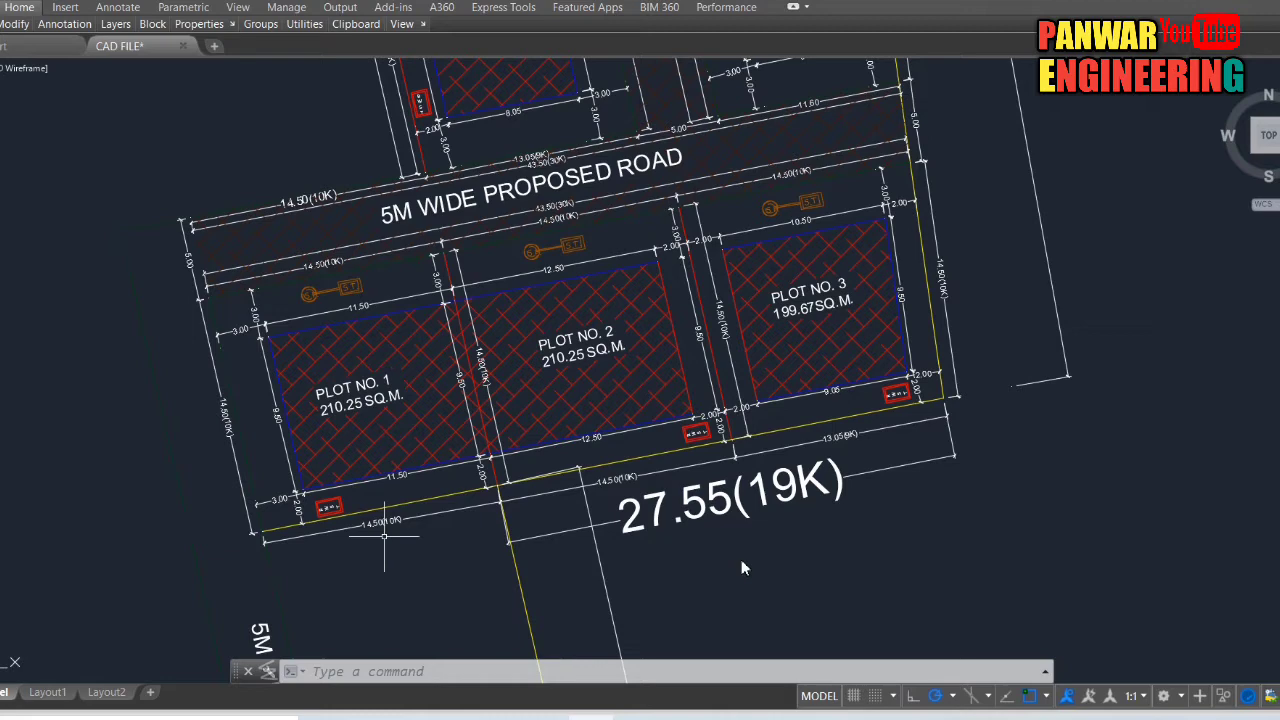
Step: Zoom out from the plot close-ups to show the park and both plot rows up to Plot No. 16
{"action": "scroll", "coordinate": [886, 530], "scroll_direction": "down", "scroll_amount": 3}
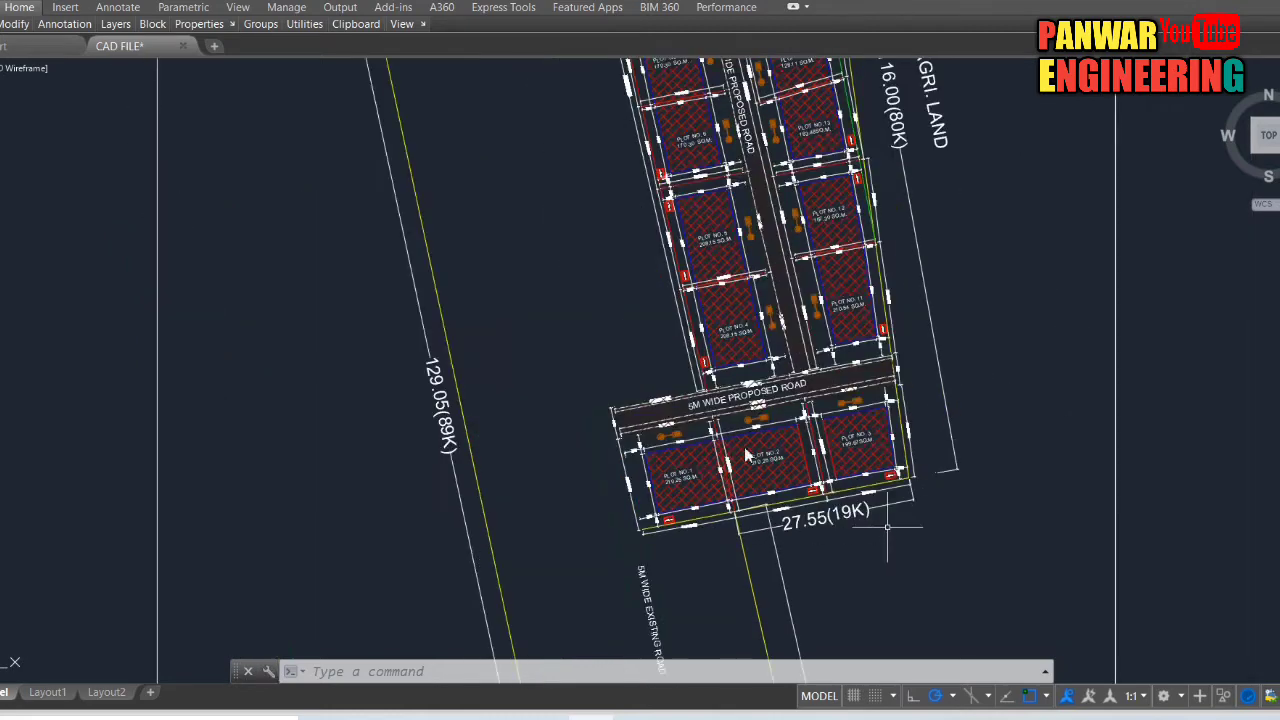
{"action": "scroll", "coordinate": [842, 347], "scroll_direction": "down", "scroll_amount": 3}
{"action": "scroll", "coordinate": [743, 528], "scroll_direction": "up", "scroll_amount": 3}
{"action": "scroll", "coordinate": [686, 529], "scroll_direction": "up", "scroll_amount": 2}
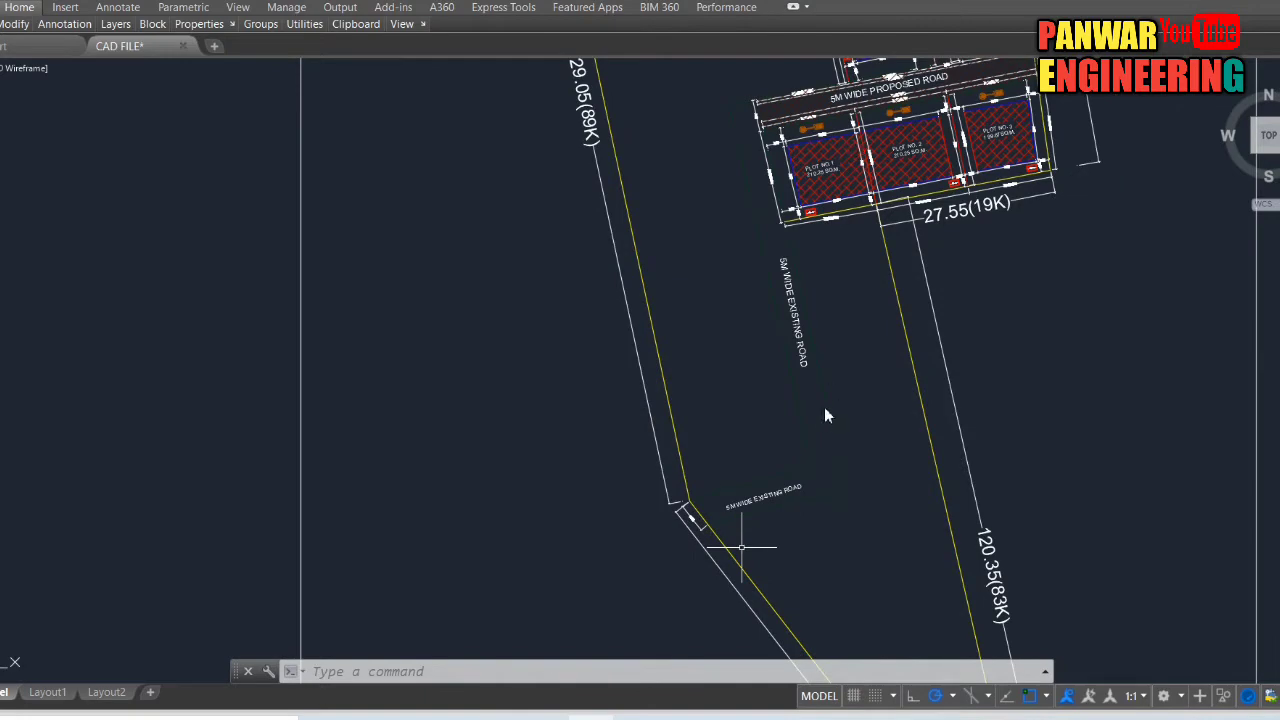
{"action": "scroll", "coordinate": [761, 469], "scroll_direction": "up", "scroll_amount": 2}
{"action": "scroll", "coordinate": [680, 460], "scroll_direction": "down", "scroll_amount": 3}
{"action": "scroll", "coordinate": [663, 471], "scroll_direction": "down", "scroll_amount": 2}
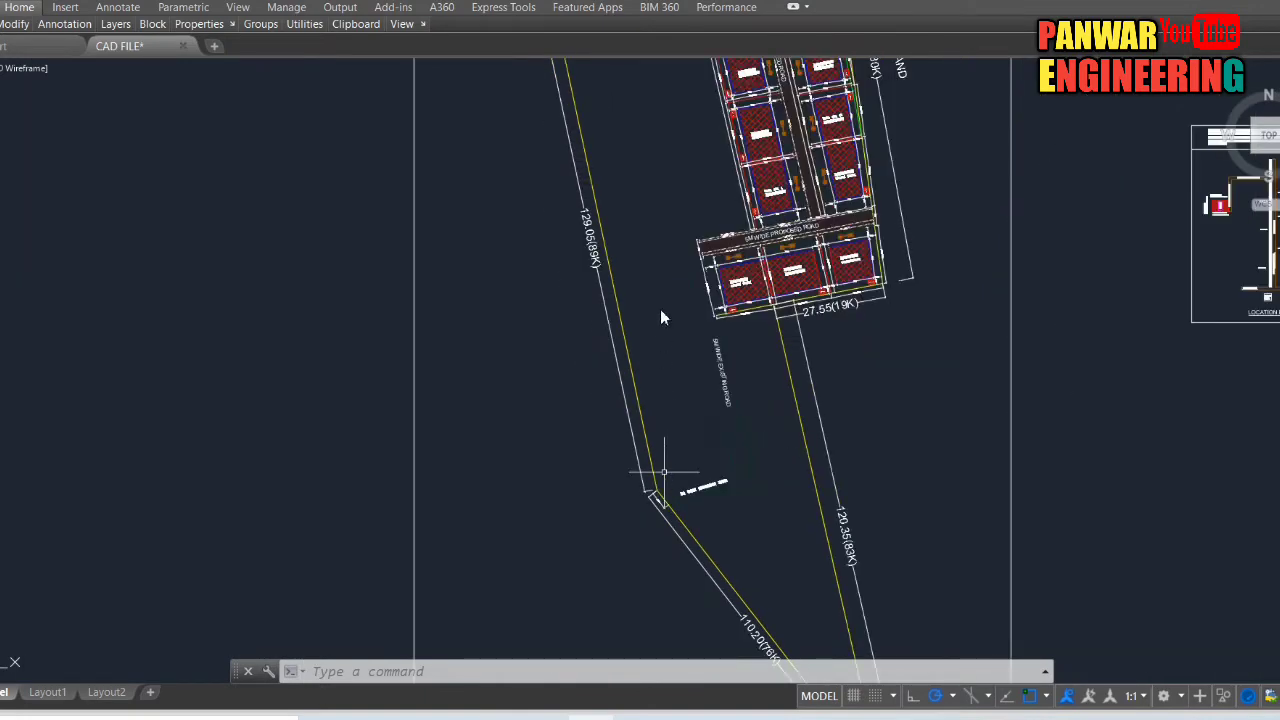
{"action": "scroll", "coordinate": [579, 228], "scroll_direction": "up", "scroll_amount": 4}
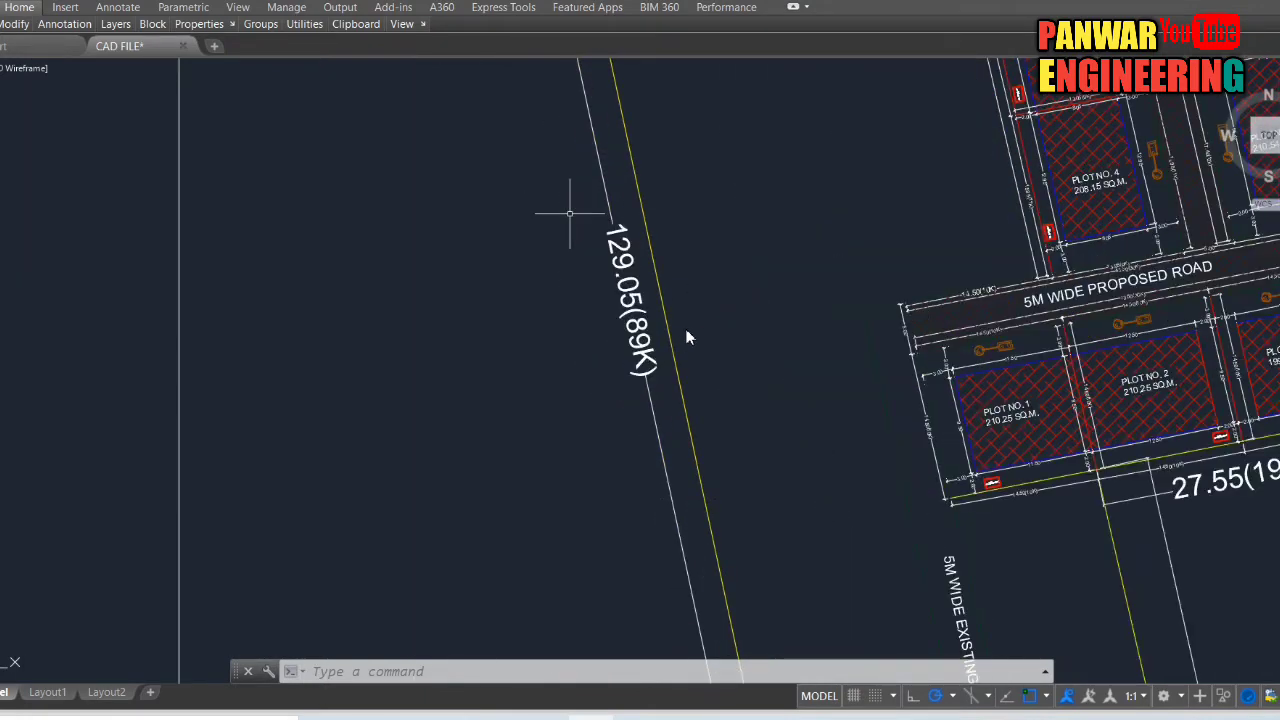
{"action": "scroll", "coordinate": [730, 448], "scroll_direction": "down", "scroll_amount": 3}
{"action": "scroll", "coordinate": [767, 360], "scroll_direction": "down", "scroll_amount": 2}
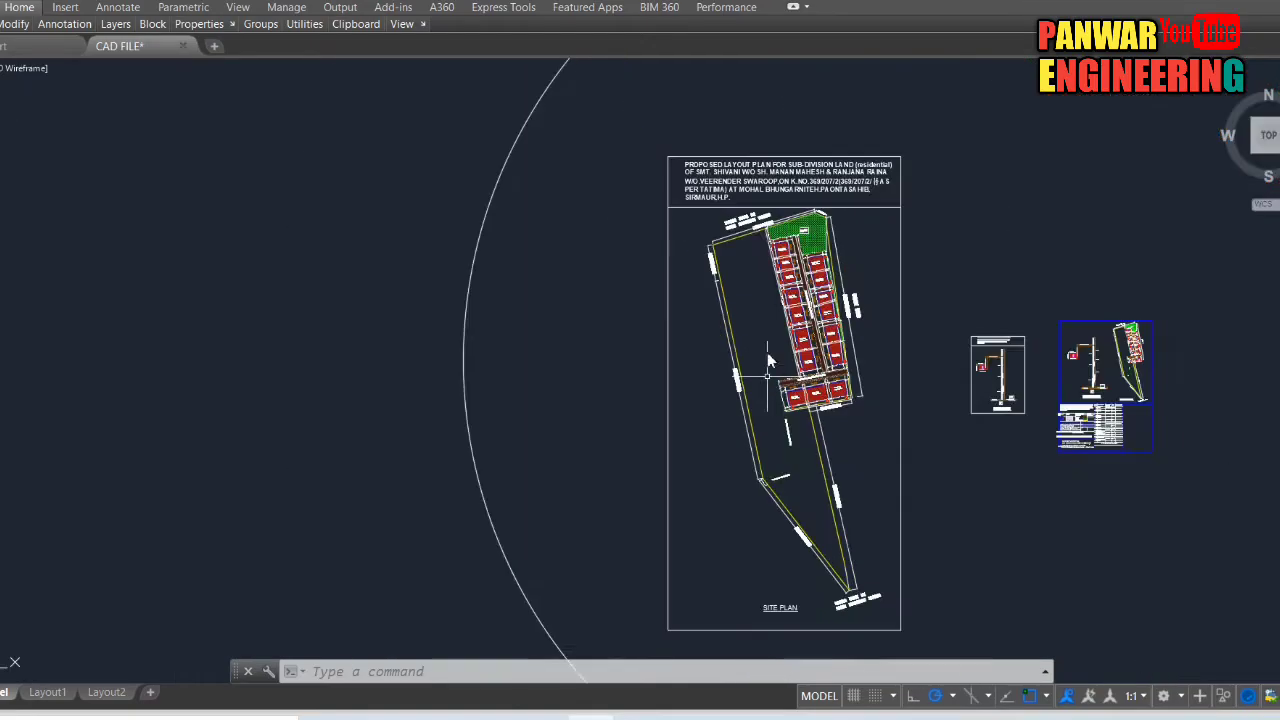
{"action": "scroll", "coordinate": [762, 234], "scroll_direction": "up", "scroll_amount": 4}
{"action": "scroll", "coordinate": [762, 234], "scroll_direction": "down", "scroll_amount": 2}
{"action": "scroll", "coordinate": [963, 280], "scroll_direction": "up", "scroll_amount": 3}
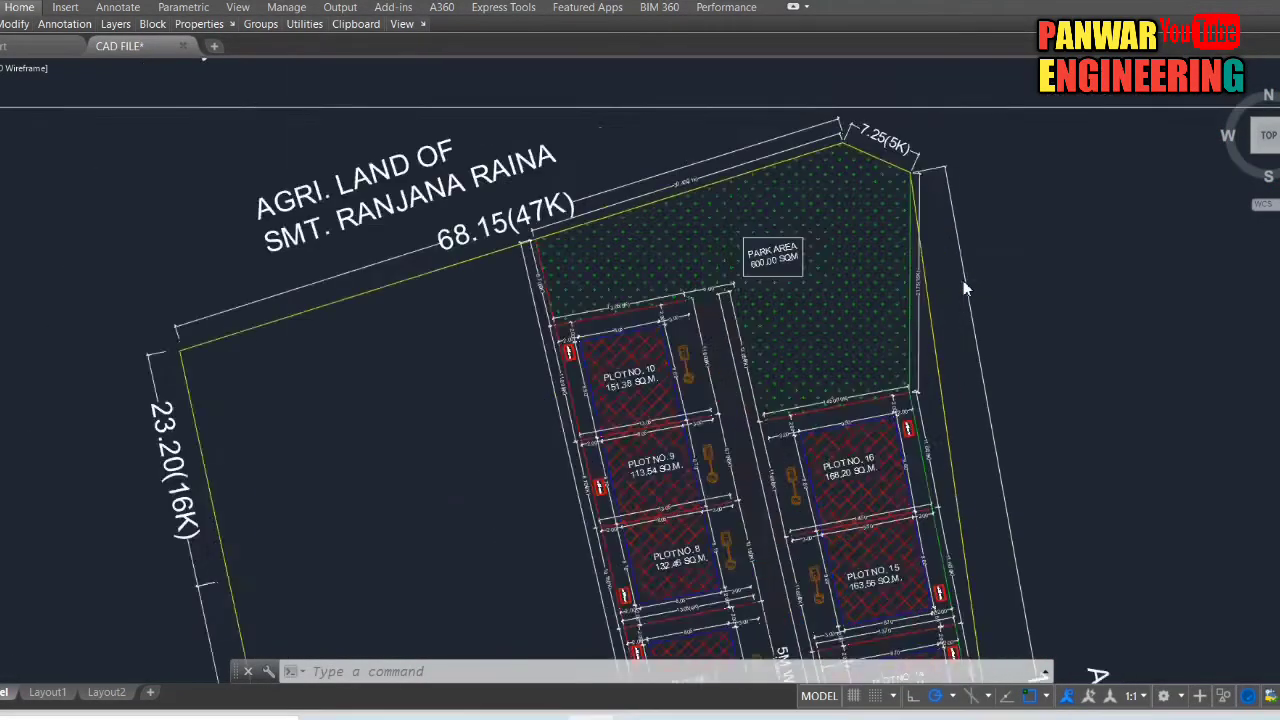
{"action": "scroll", "coordinate": [963, 280], "scroll_direction": "up", "scroll_amount": 2}
{"action": "scroll", "coordinate": [963, 280], "scroll_direction": "down", "scroll_amount": 4}
{"action": "scroll", "coordinate": [894, 180], "scroll_direction": "up", "scroll_amount": 3}
{"action": "scroll", "coordinate": [930, 200], "scroll_direction": "down", "scroll_amount": 2}
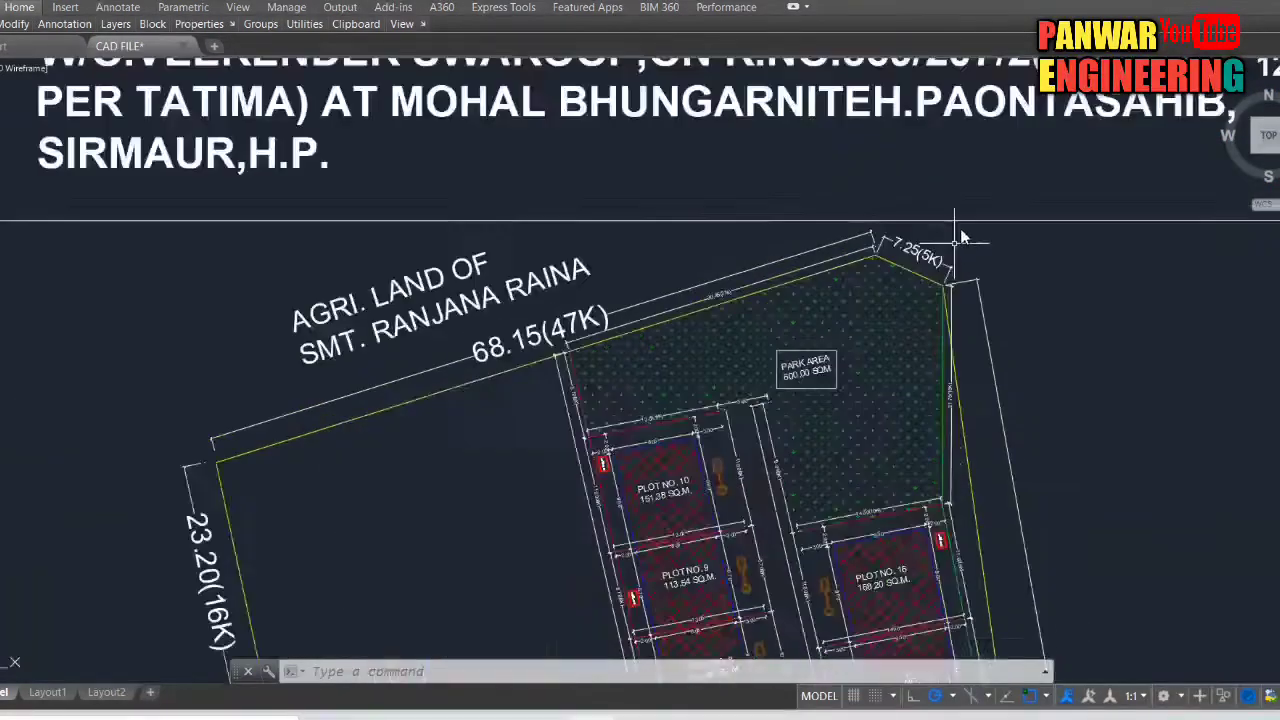
{"action": "scroll", "coordinate": [960, 226], "scroll_direction": "down", "scroll_amount": 1}
{"action": "scroll", "coordinate": [1035, 470], "scroll_direction": "up", "scroll_amount": 3}
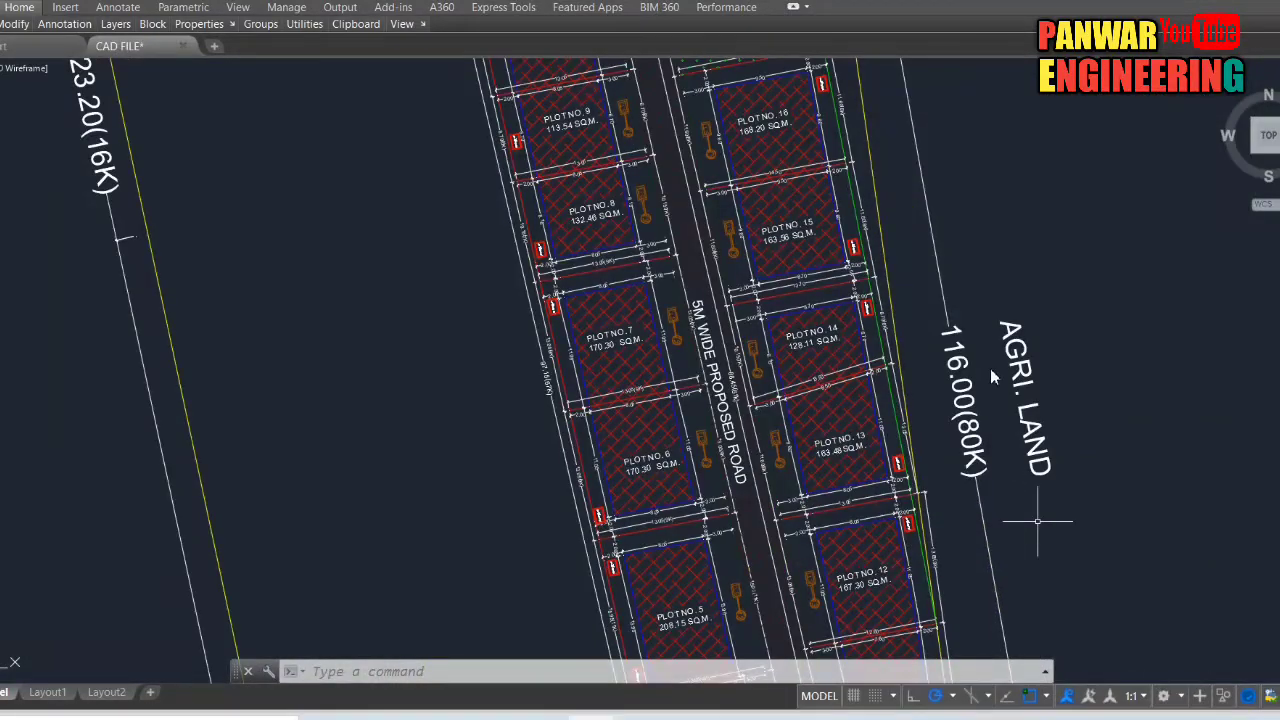
{"action": "scroll", "coordinate": [990, 345], "scroll_direction": "down", "scroll_amount": 1}
{"action": "scroll", "coordinate": [1000, 380], "scroll_direction": "down", "scroll_amount": 3}
{"action": "scroll", "coordinate": [1014, 420], "scroll_direction": "up", "scroll_amount": 4}
{"action": "scroll", "coordinate": [1018, 493], "scroll_direction": "down", "scroll_amount": 2}
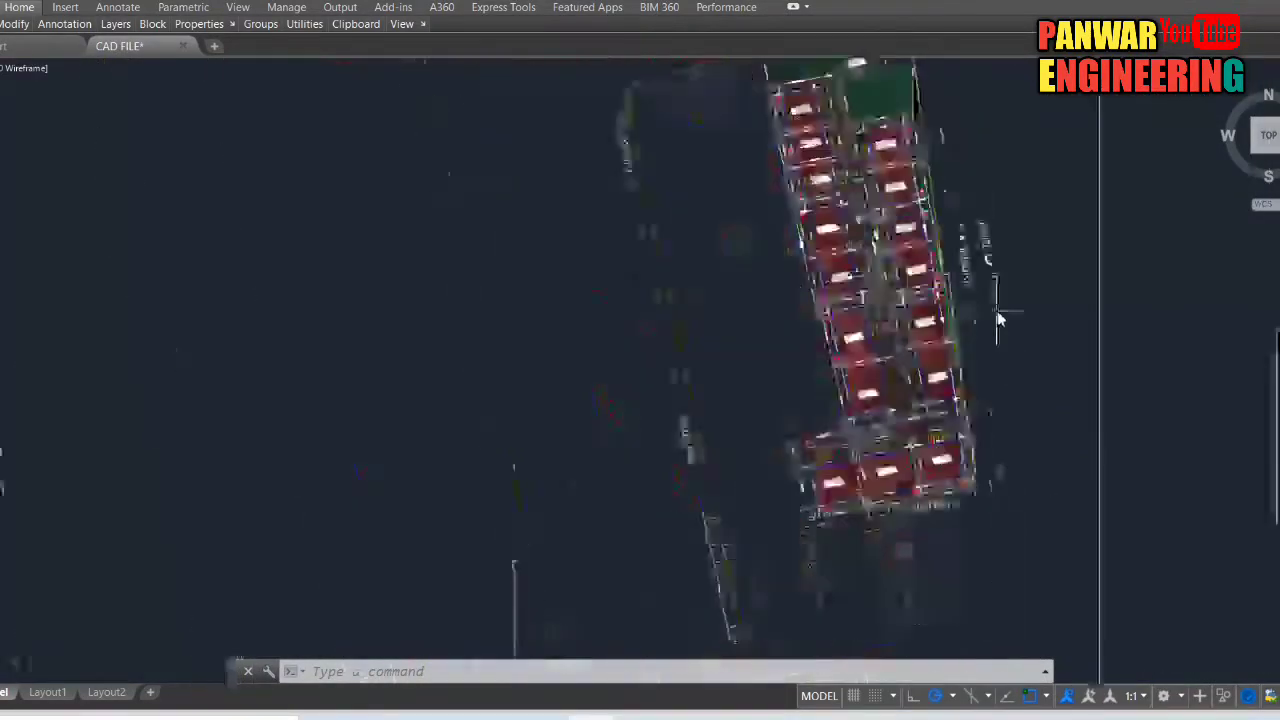
{"action": "scroll", "coordinate": [934, 535], "scroll_direction": "up", "scroll_amount": 2}
{"action": "scroll", "coordinate": [1035, 510], "scroll_direction": "down", "scroll_amount": 2}
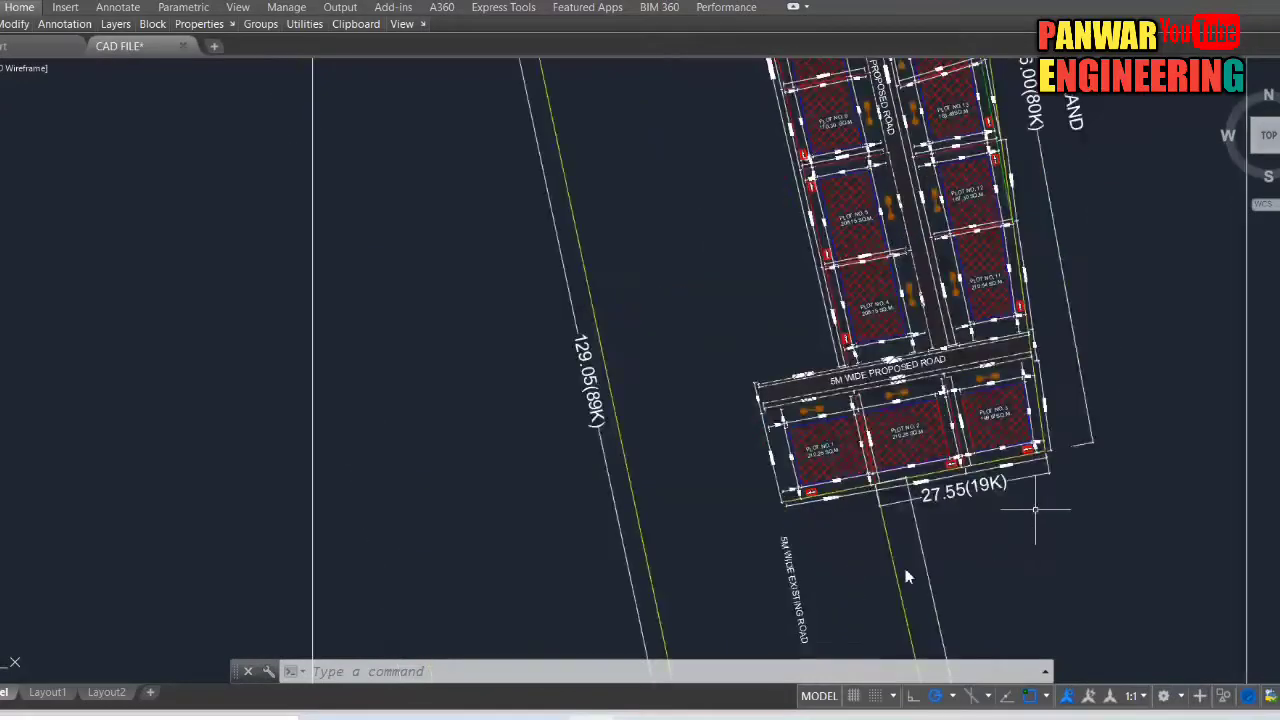
{"action": "scroll", "coordinate": [905, 568], "scroll_direction": "down", "scroll_amount": 2}
{"action": "scroll", "coordinate": [791, 550], "scroll_direction": "up", "scroll_amount": 3}
{"action": "scroll", "coordinate": [777, 549], "scroll_direction": "up", "scroll_amount": 2}
{"action": "scroll", "coordinate": [784, 542], "scroll_direction": "up", "scroll_amount": 1}
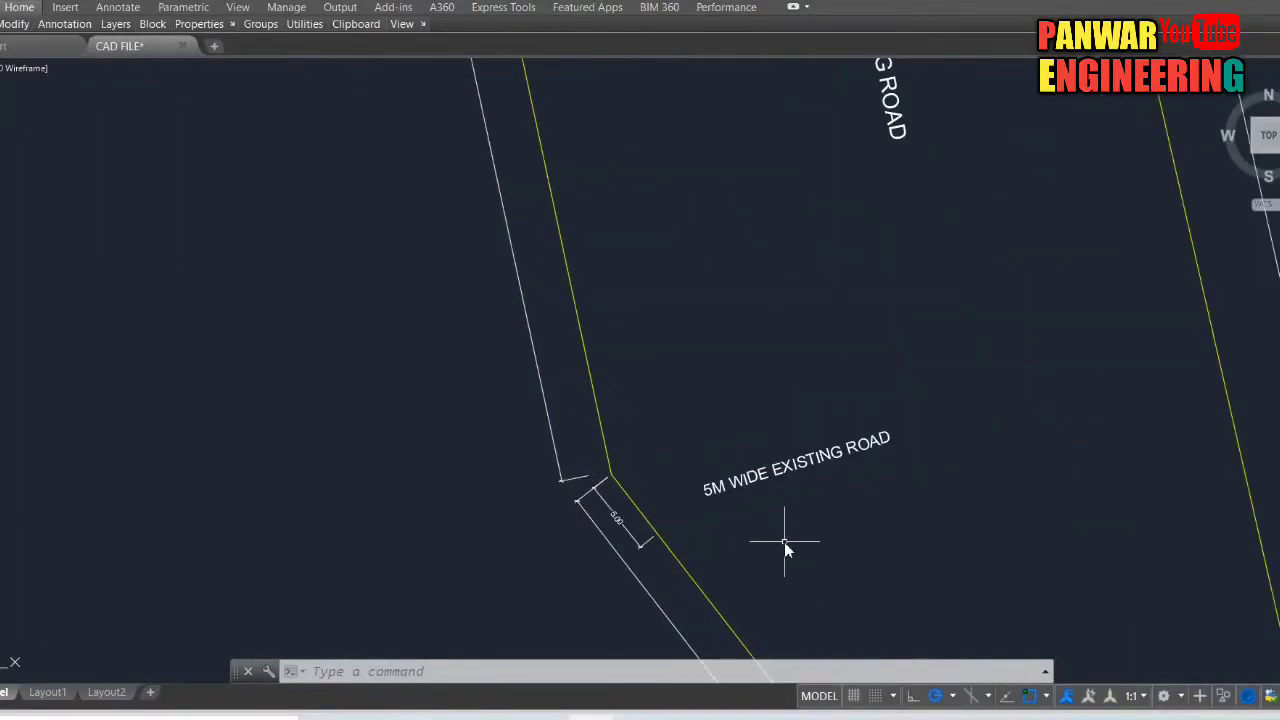
{"action": "scroll", "coordinate": [835, 466], "scroll_direction": "up", "scroll_amount": 2}
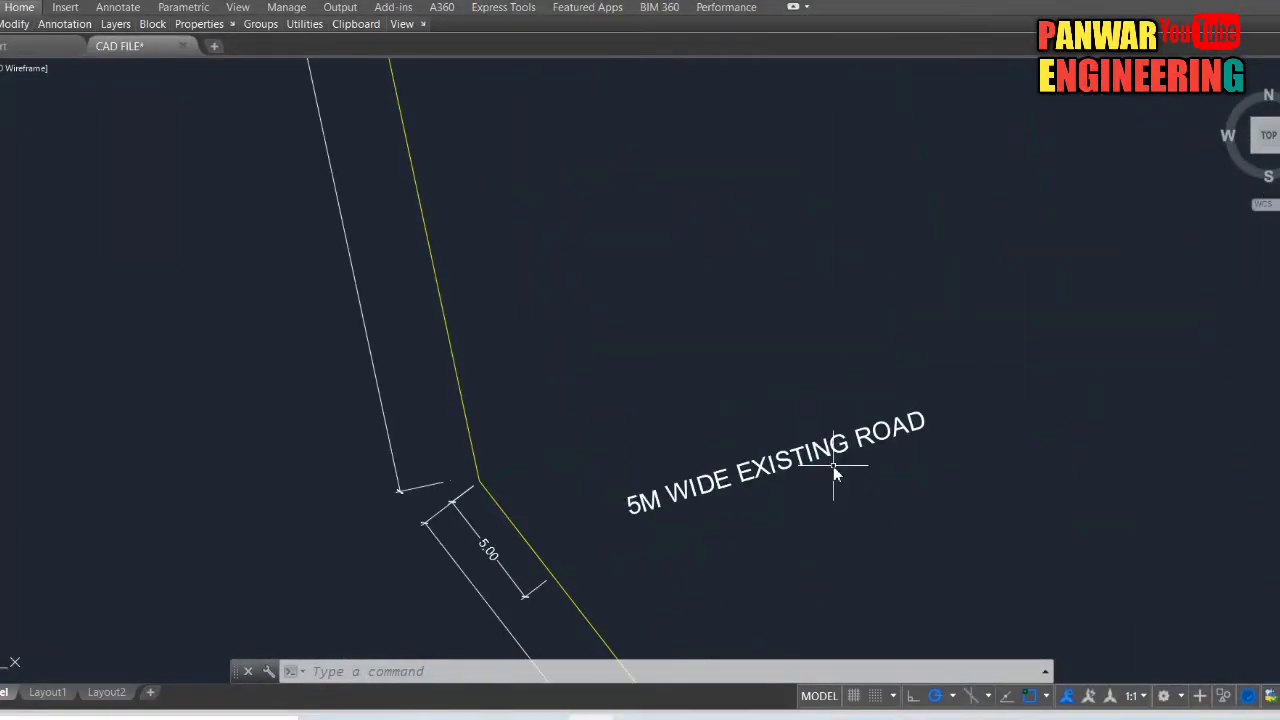
{"action": "scroll", "coordinate": [833, 466], "scroll_direction": "up", "scroll_amount": 2}
{"action": "scroll", "coordinate": [831, 466], "scroll_direction": "down", "scroll_amount": 1}
{"action": "scroll", "coordinate": [790, 530], "scroll_direction": "down", "scroll_amount": 3}
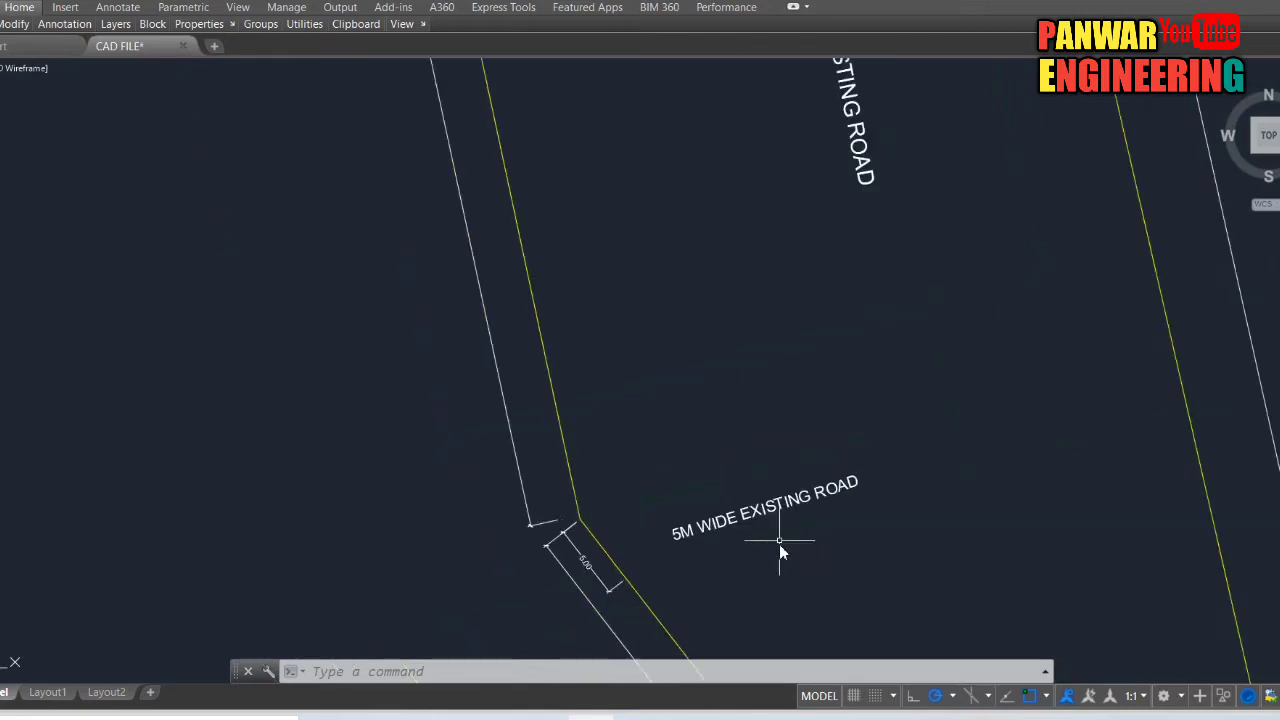
{"action": "scroll", "coordinate": [779, 545], "scroll_direction": "down", "scroll_amount": 2}
{"action": "scroll", "coordinate": [790, 292], "scroll_direction": "up", "scroll_amount": 4}
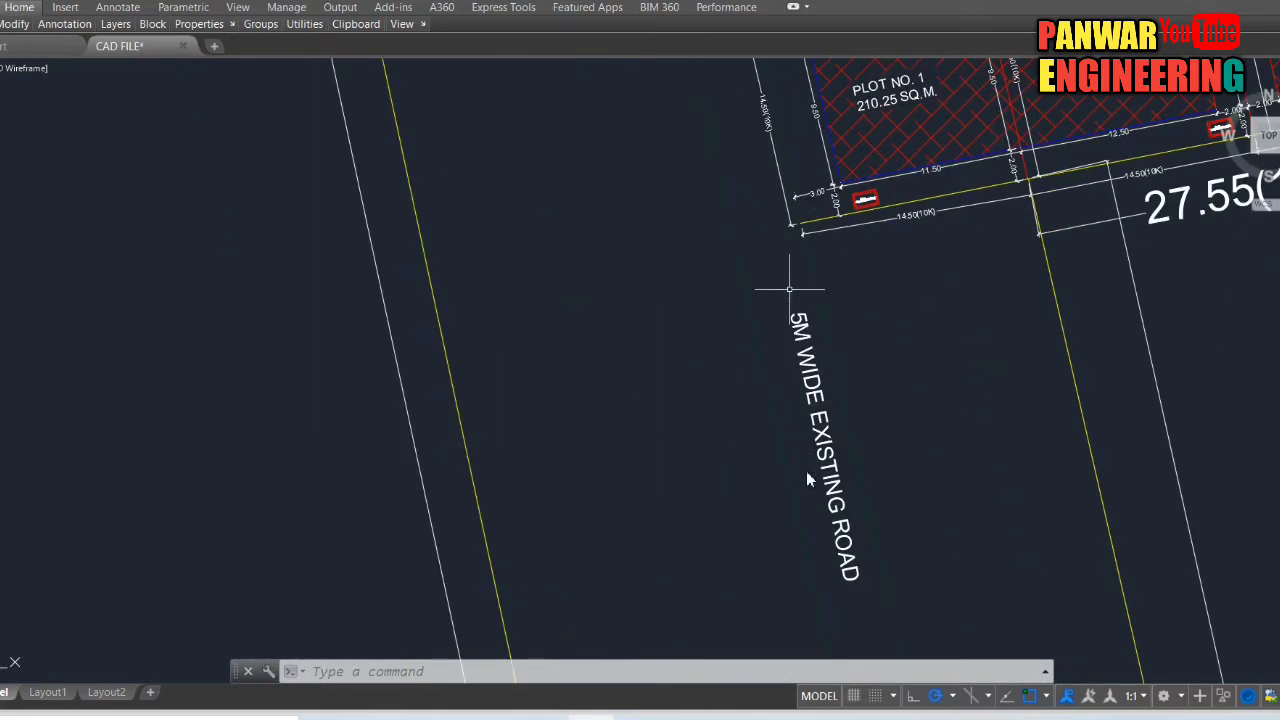
{"action": "scroll", "coordinate": [806, 484], "scroll_direction": "down", "scroll_amount": 4}
{"action": "scroll", "coordinate": [809, 266], "scroll_direction": "up", "scroll_amount": 2}
{"action": "scroll", "coordinate": [809, 266], "scroll_direction": "up", "scroll_amount": 2}
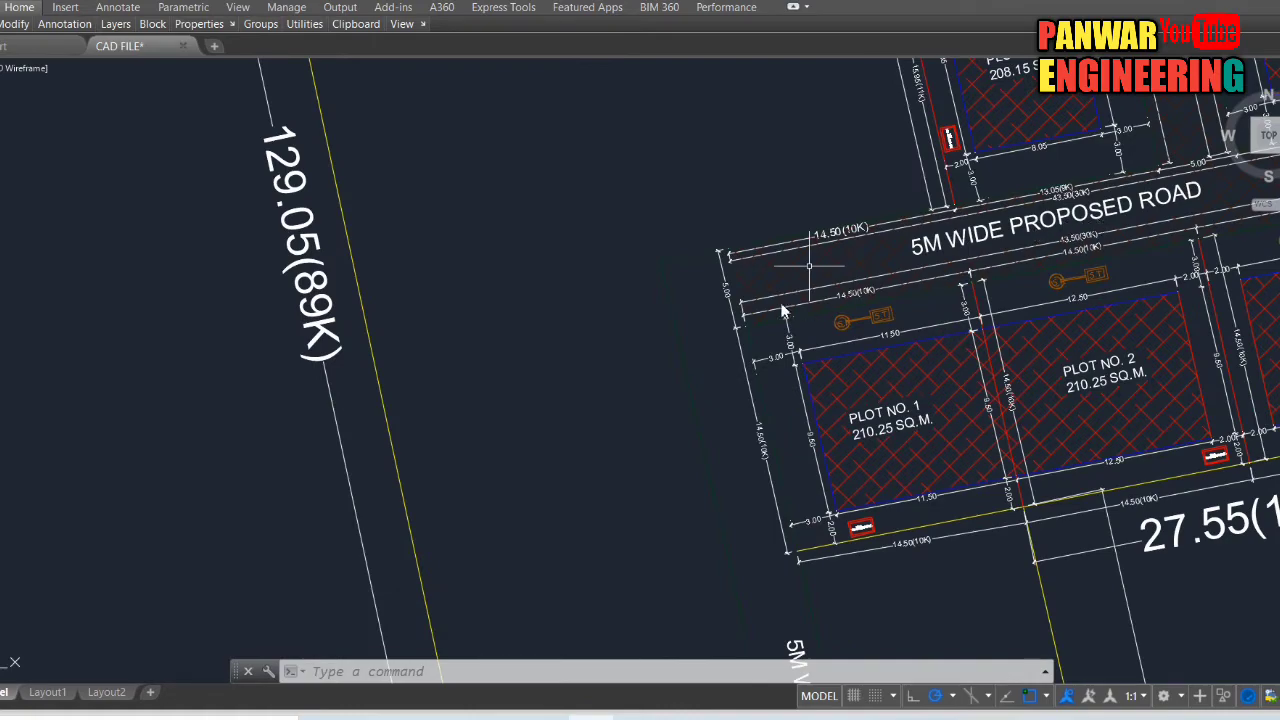
{"action": "scroll", "coordinate": [788, 498], "scroll_direction": "down", "scroll_amount": 2}
{"action": "scroll", "coordinate": [1134, 539], "scroll_direction": "up", "scroll_amount": 3}
{"action": "scroll", "coordinate": [1134, 539], "scroll_direction": "up", "scroll_amount": 1}
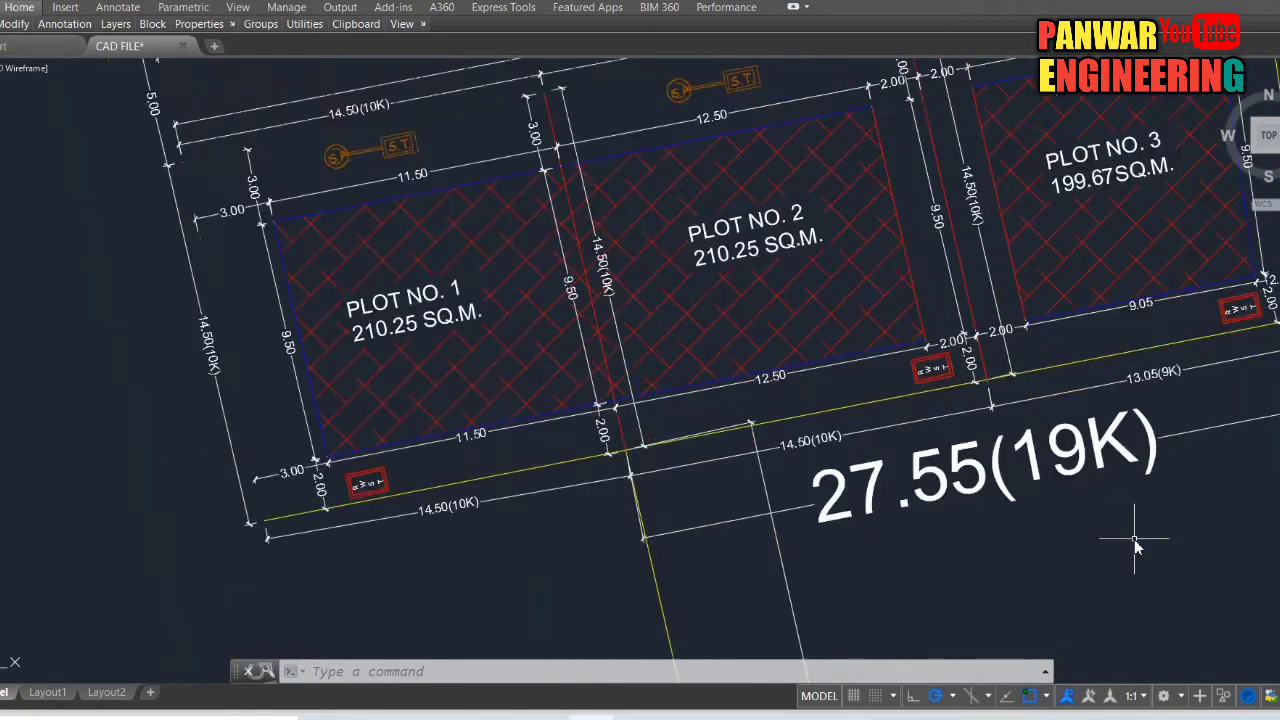
{"action": "scroll", "coordinate": [1134, 539], "scroll_direction": "down", "scroll_amount": 2}
{"action": "scroll", "coordinate": [1134, 539], "scroll_direction": "up", "scroll_amount": 2}
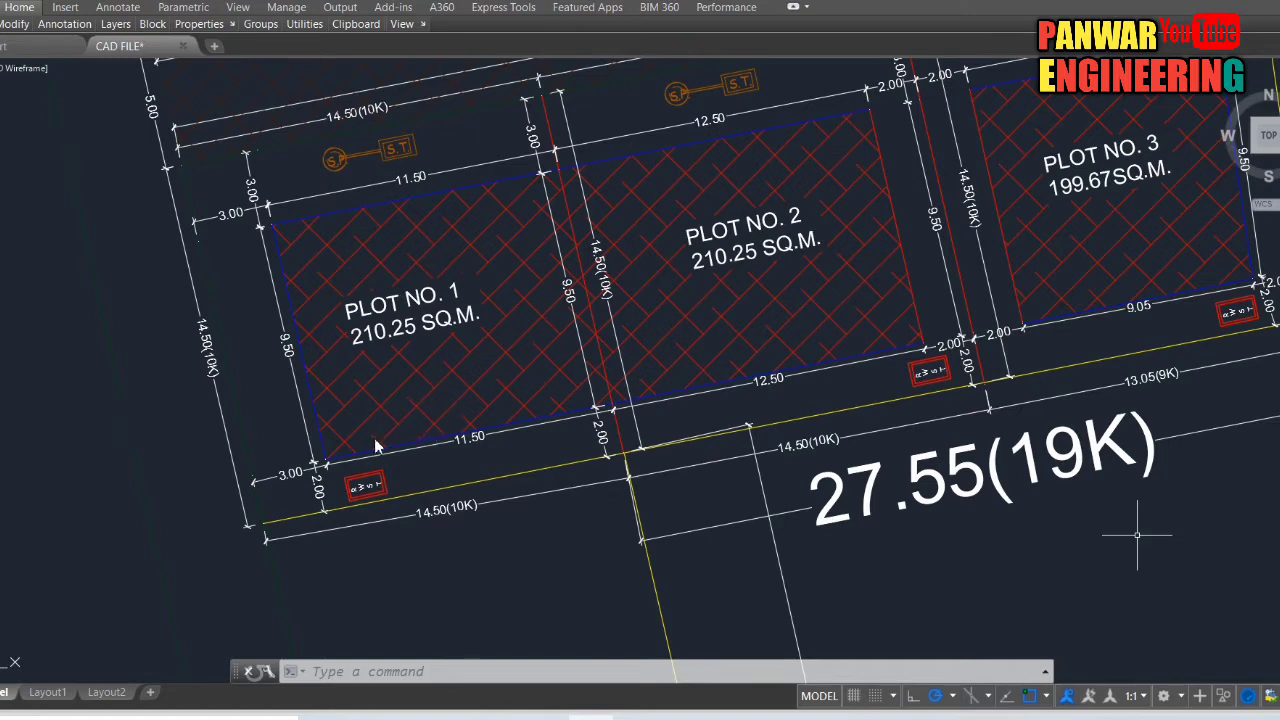
{"action": "scroll", "coordinate": [386, 429], "scroll_direction": "down", "scroll_amount": 2}
{"action": "scroll", "coordinate": [500, 290], "scroll_direction": "up", "scroll_amount": 2}
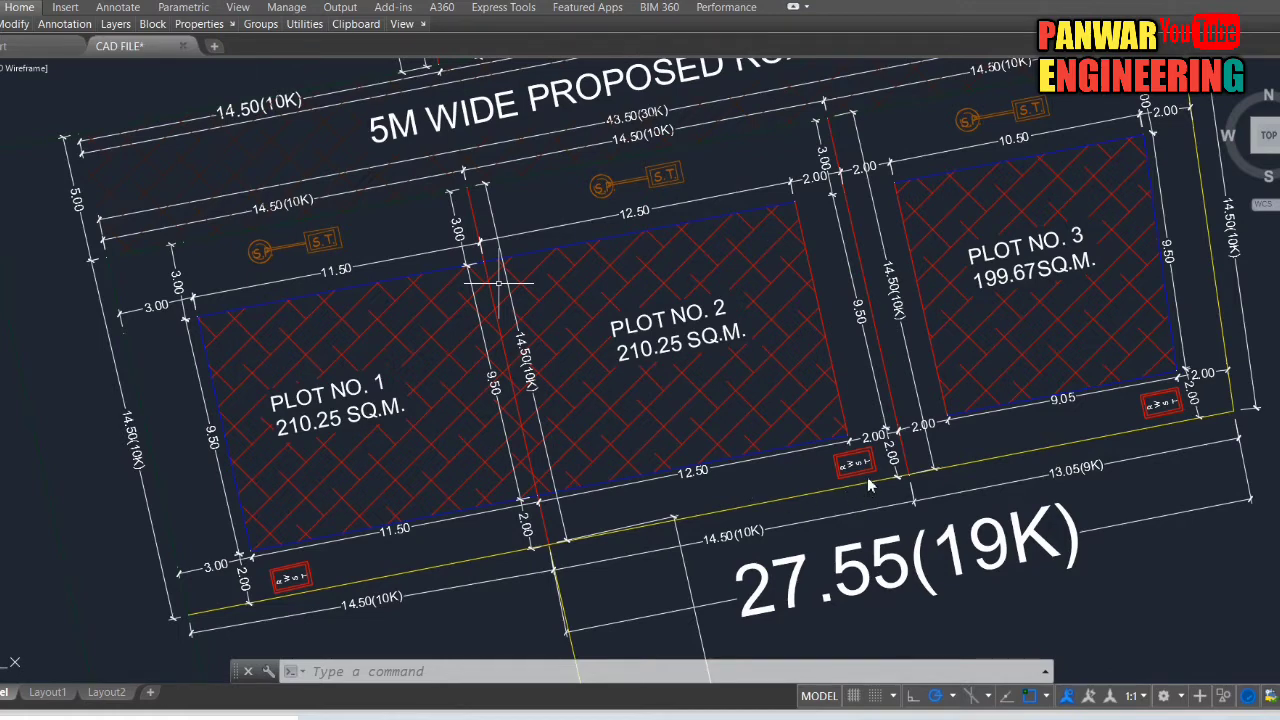
{"action": "scroll", "coordinate": [788, 495], "scroll_direction": "down", "scroll_amount": 2}
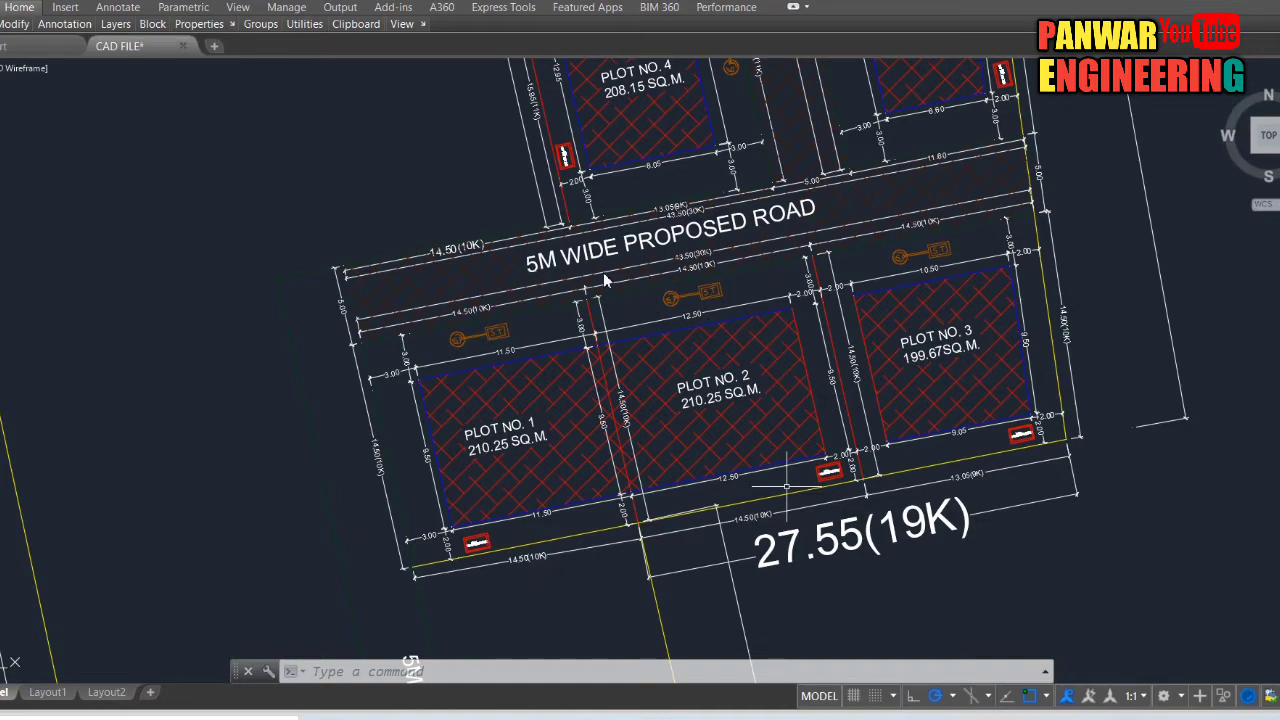
{"action": "scroll", "coordinate": [705, 290], "scroll_direction": "down", "scroll_amount": 2}
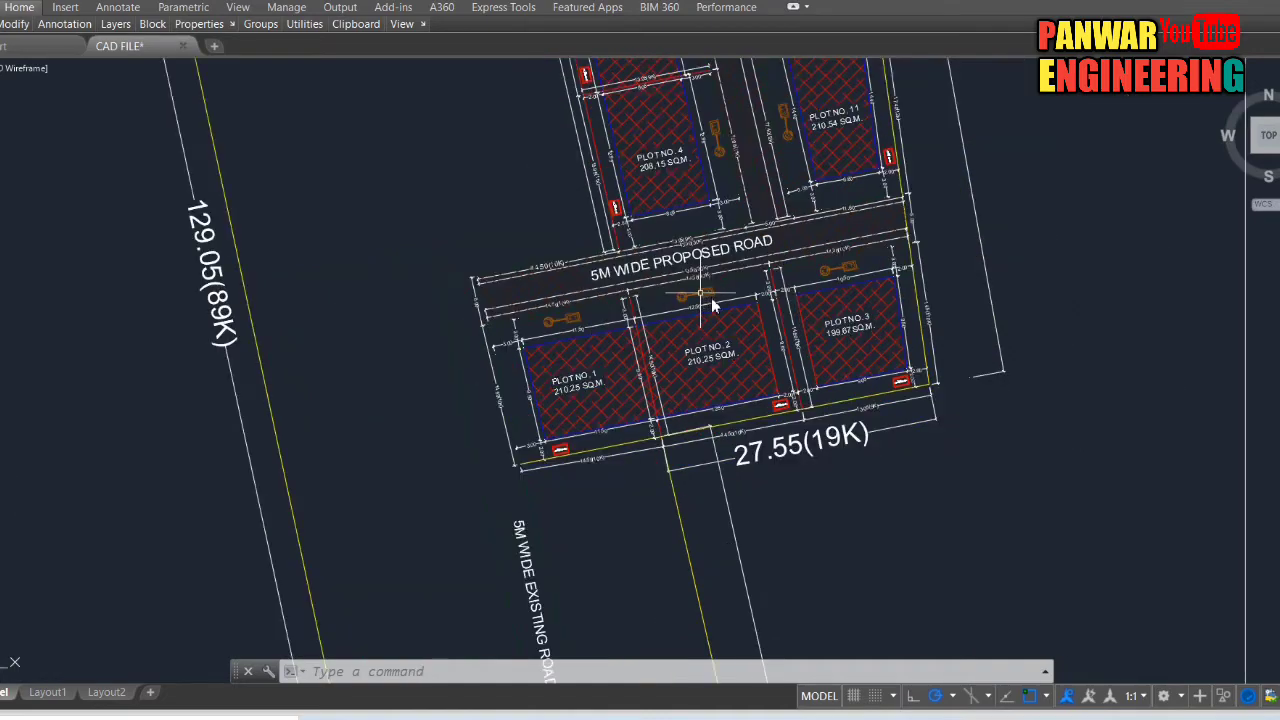
{"action": "scroll", "coordinate": [712, 305], "scroll_direction": "down", "scroll_amount": 1}
{"action": "scroll", "coordinate": [722, 164], "scroll_direction": "up", "scroll_amount": 3}
{"action": "scroll", "coordinate": [745, 415], "scroll_direction": "down", "scroll_amount": 2}
{"action": "scroll", "coordinate": [738, 440], "scroll_direction": "down", "scroll_amount": 2}
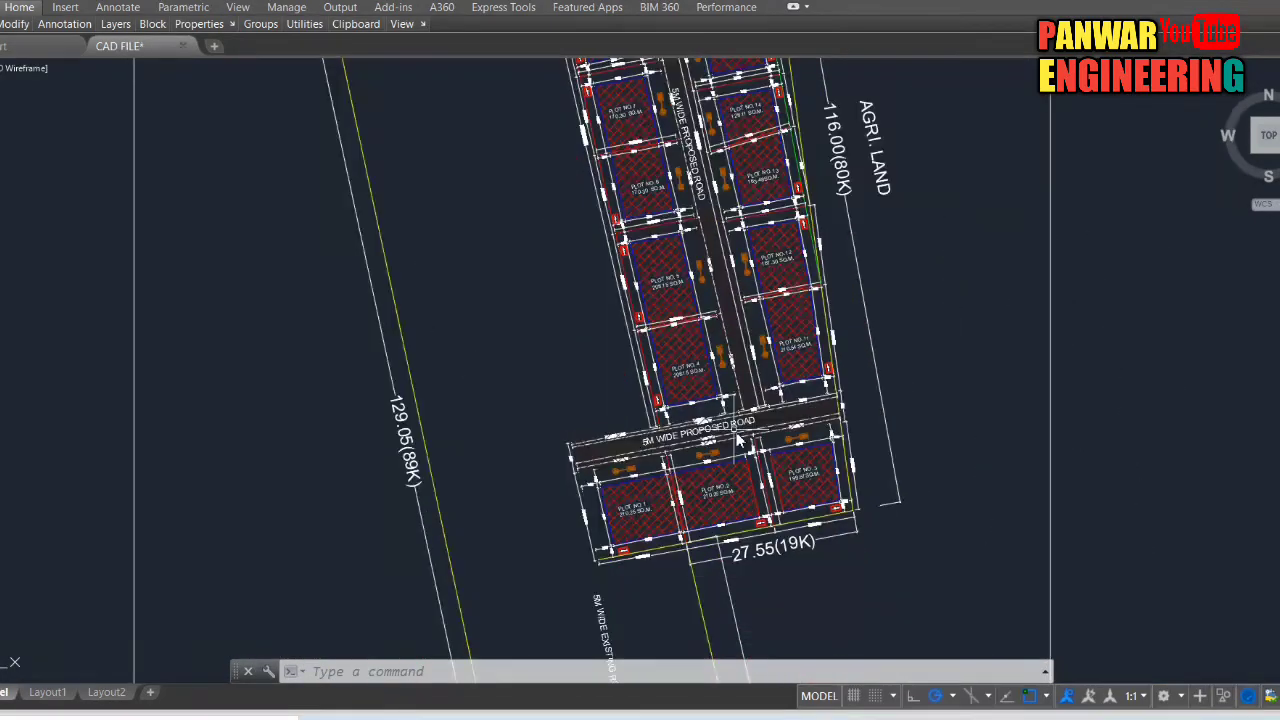
{"action": "scroll", "coordinate": [750, 365], "scroll_direction": "up", "scroll_amount": 3}
{"action": "scroll", "coordinate": [768, 458], "scroll_direction": "up", "scroll_amount": 1}
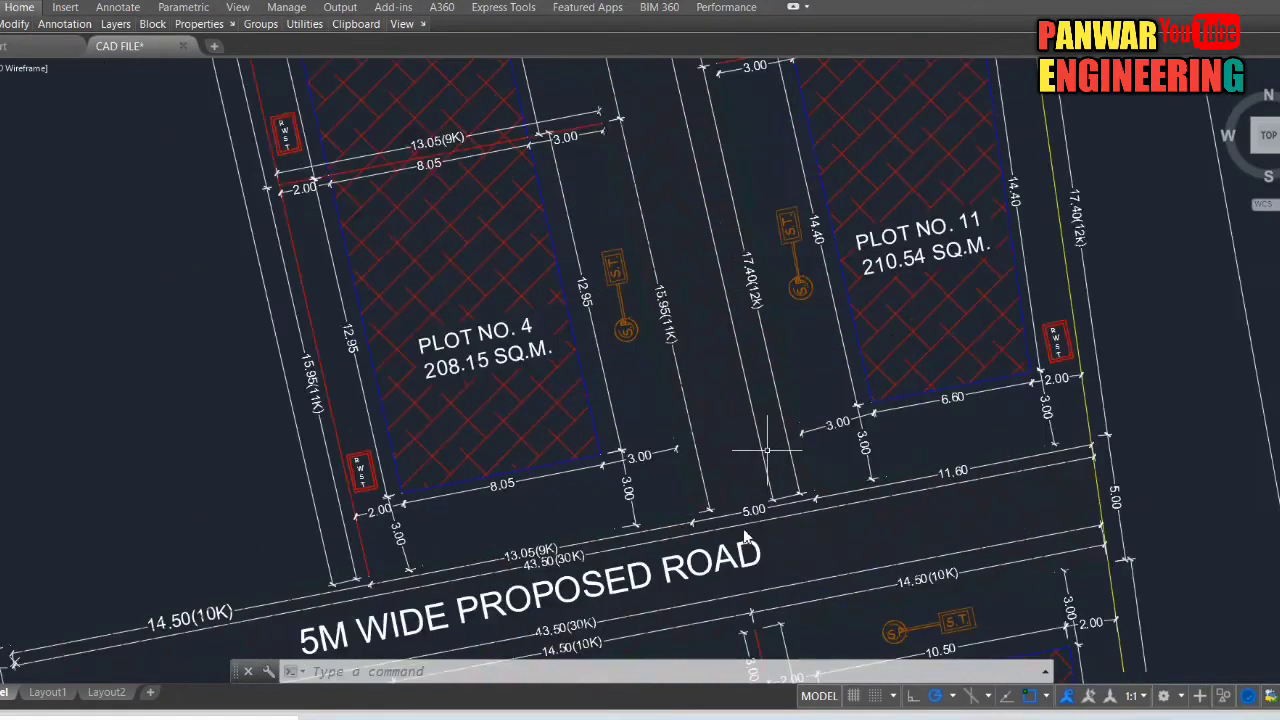
{"action": "scroll", "coordinate": [745, 530], "scroll_direction": "down", "scroll_amount": 2}
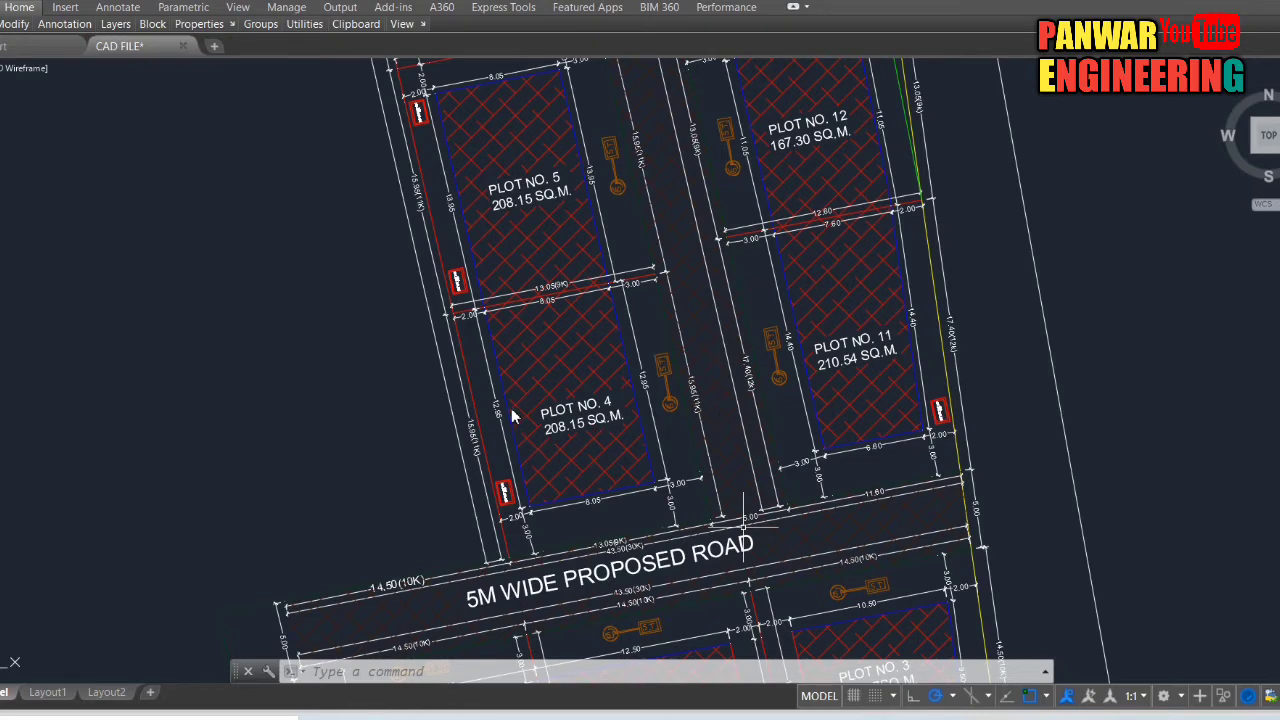
{"action": "scroll", "coordinate": [511, 408], "scroll_direction": "up", "scroll_amount": 1}
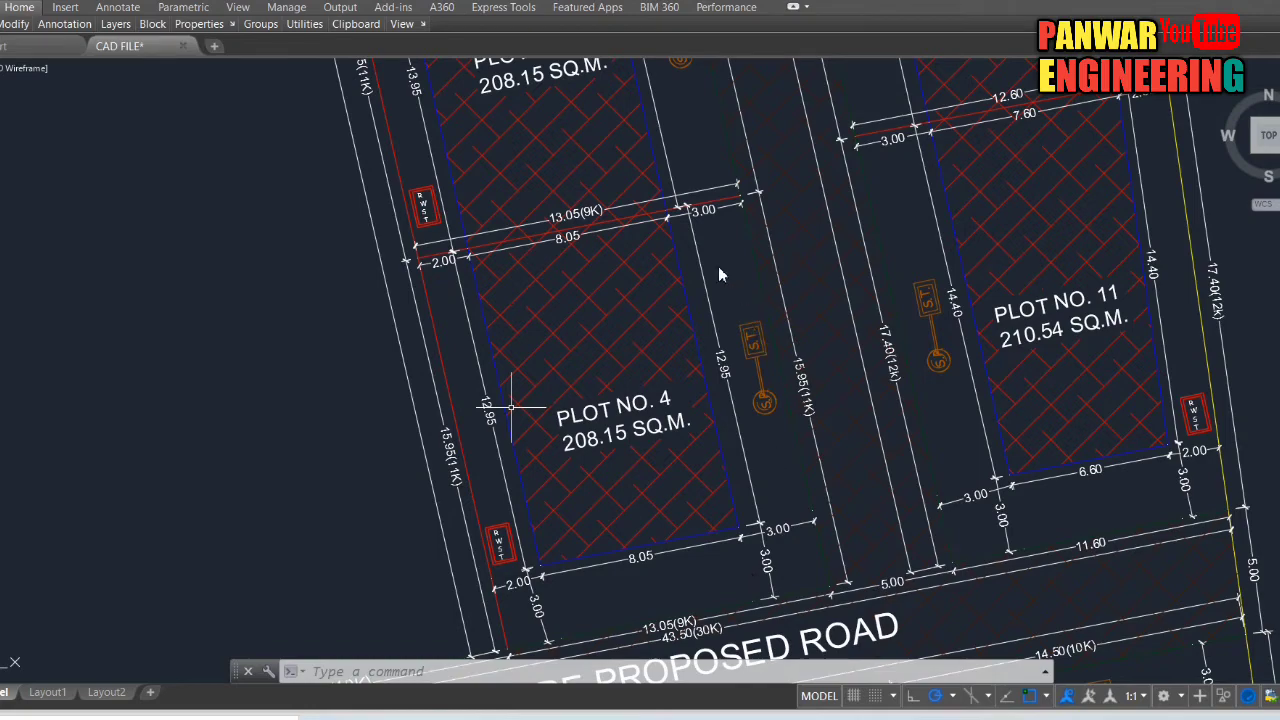
{"action": "scroll", "coordinate": [786, 605], "scroll_direction": "down", "scroll_amount": 2}
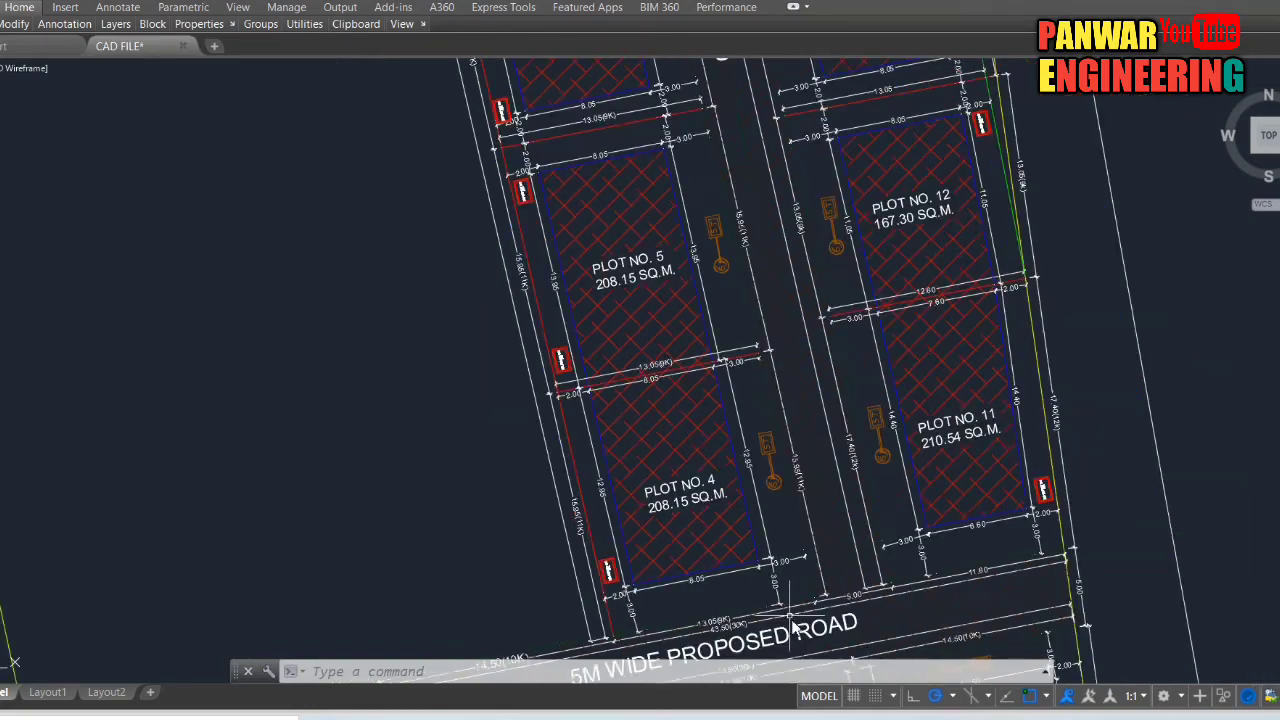
{"action": "scroll", "coordinate": [813, 497], "scroll_direction": "down", "scroll_amount": 3}
{"action": "scroll", "coordinate": [797, 388], "scroll_direction": "up", "scroll_amount": 3}
{"action": "scroll", "coordinate": [773, 478], "scroll_direction": "up", "scroll_amount": 2}
{"action": "scroll", "coordinate": [777, 505], "scroll_direction": "down", "scroll_amount": 2}
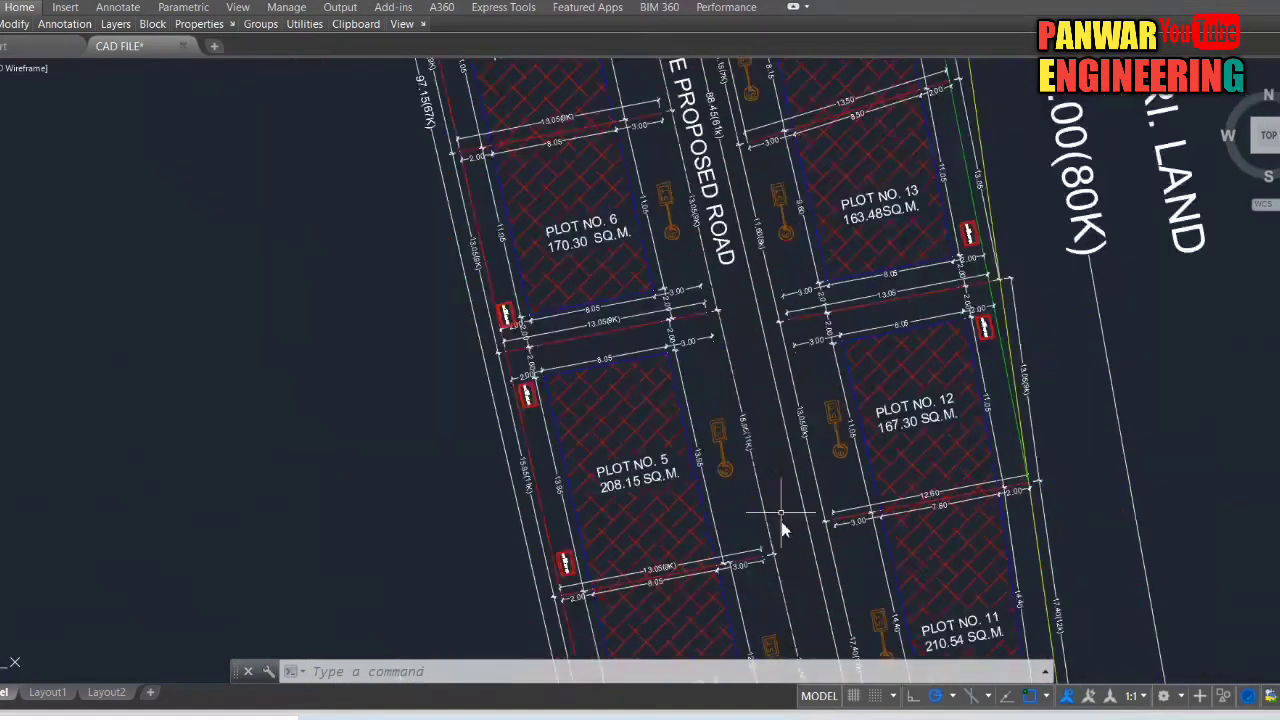
{"action": "scroll", "coordinate": [780, 528], "scroll_direction": "down", "scroll_amount": 2}
{"action": "scroll", "coordinate": [760, 470], "scroll_direction": "up", "scroll_amount": 4}
{"action": "scroll", "coordinate": [757, 473], "scroll_direction": "down", "scroll_amount": 3}
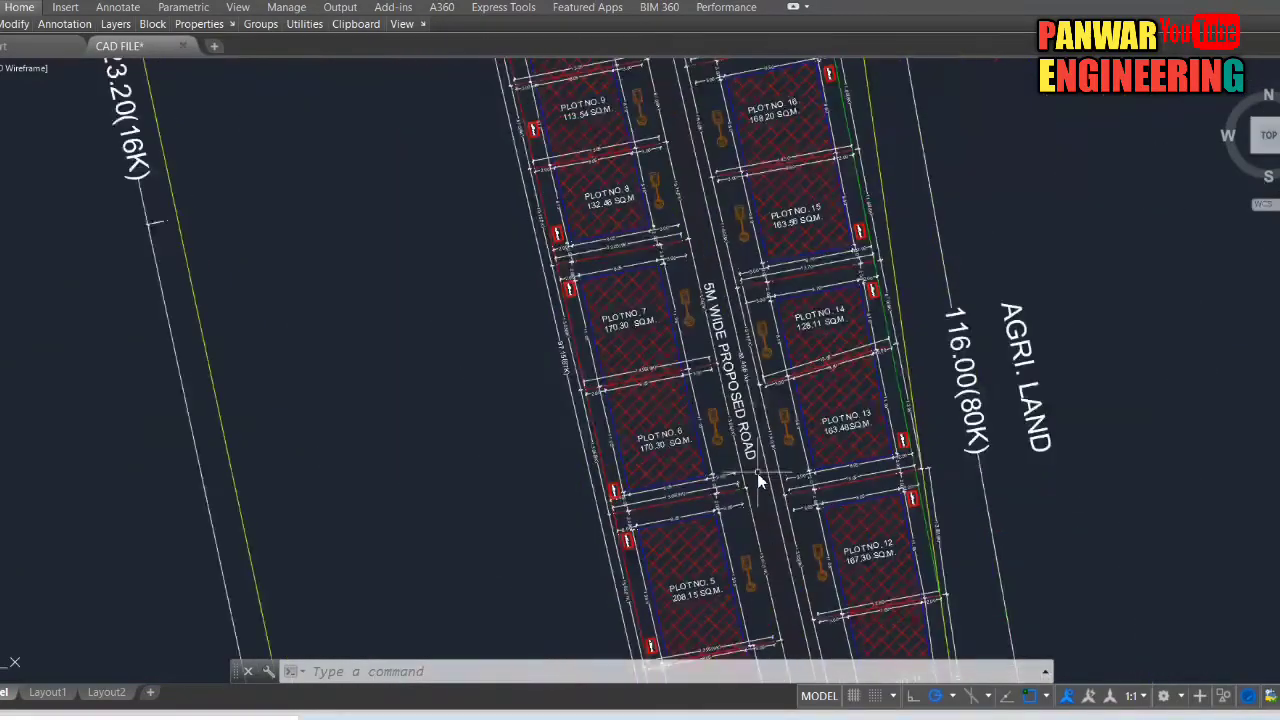
{"action": "scroll", "coordinate": [750, 358], "scroll_direction": "up", "scroll_amount": 3}
{"action": "scroll", "coordinate": [757, 458], "scroll_direction": "down", "scroll_amount": 2}
Step: Zoom in on the 600.00 SQM park beside Plots 10 and 16, then out to the whole drawing
{"action": "scroll", "coordinate": [756, 450], "scroll_direction": "down", "scroll_amount": 3}
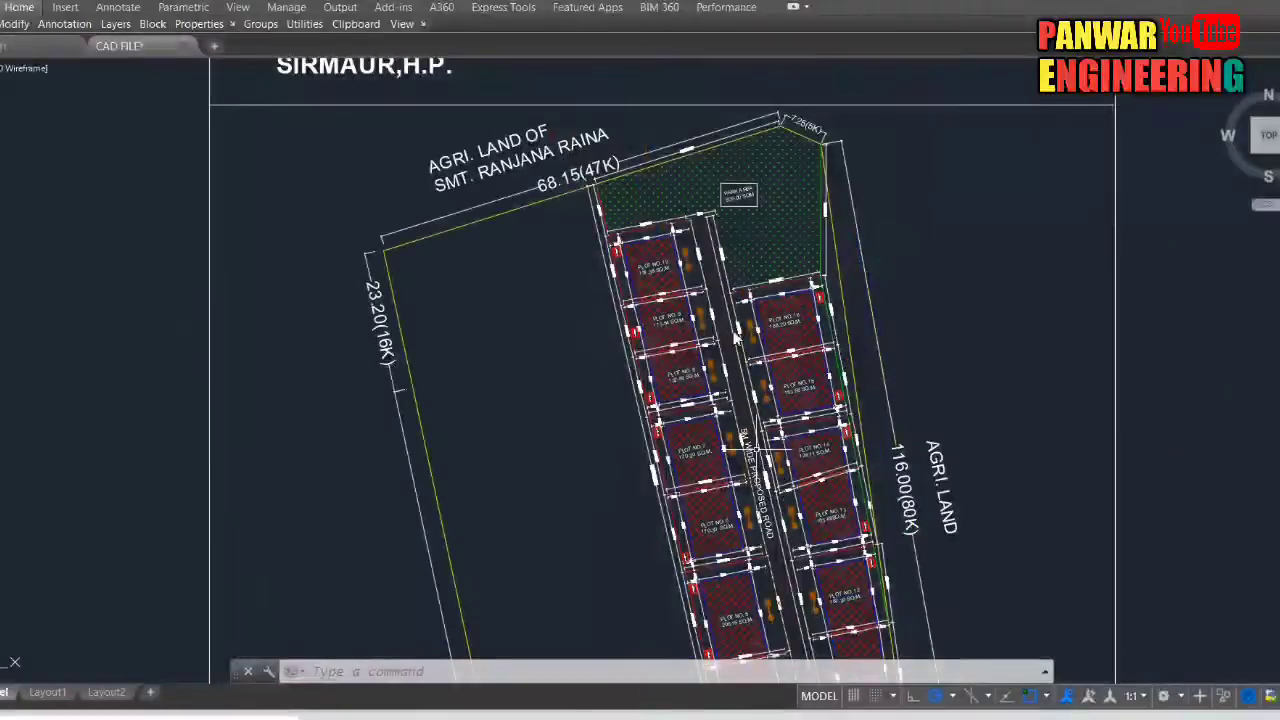
{"action": "scroll", "coordinate": [733, 256], "scroll_direction": "up", "scroll_amount": 4}
{"action": "scroll", "coordinate": [659, 329], "scroll_direction": "down", "scroll_amount": 2}
{"action": "scroll", "coordinate": [659, 329], "scroll_direction": "up", "scroll_amount": 4}
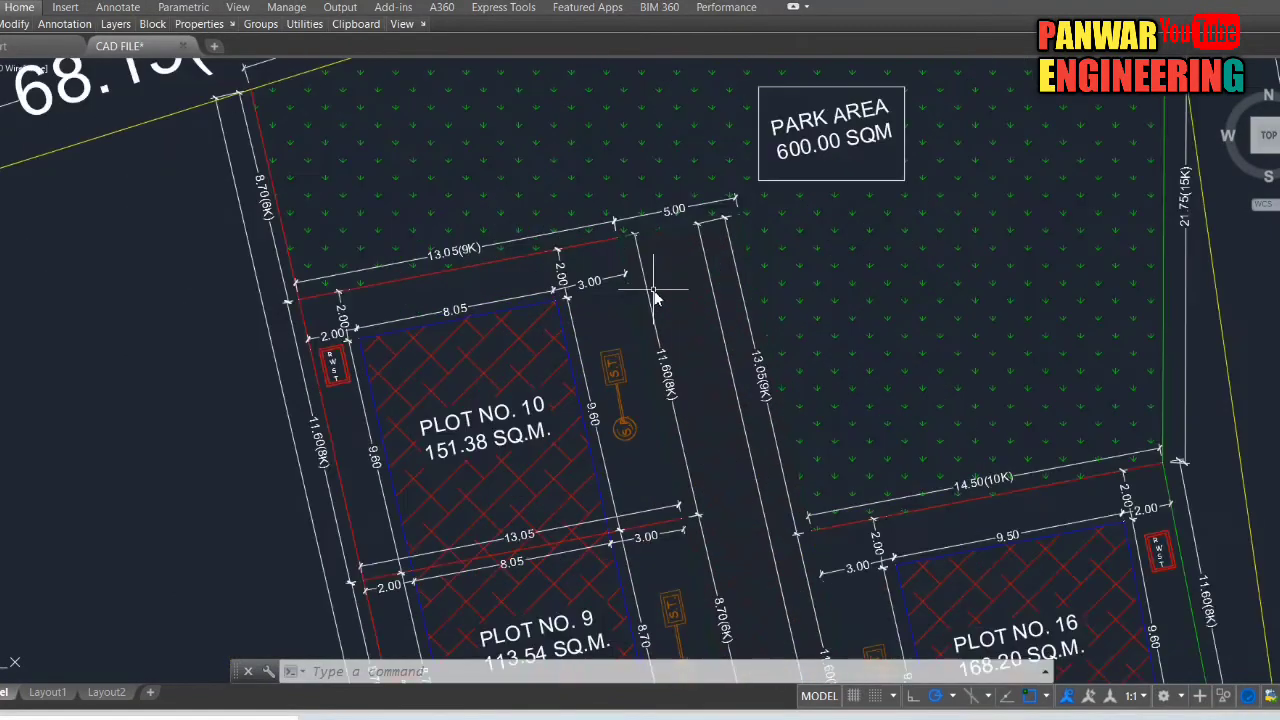
{"action": "scroll", "coordinate": [705, 371], "scroll_direction": "down", "scroll_amount": 5}
{"action": "scroll", "coordinate": [714, 364], "scroll_direction": "up", "scroll_amount": 3}
{"action": "scroll", "coordinate": [743, 285], "scroll_direction": "up", "scroll_amount": 2}
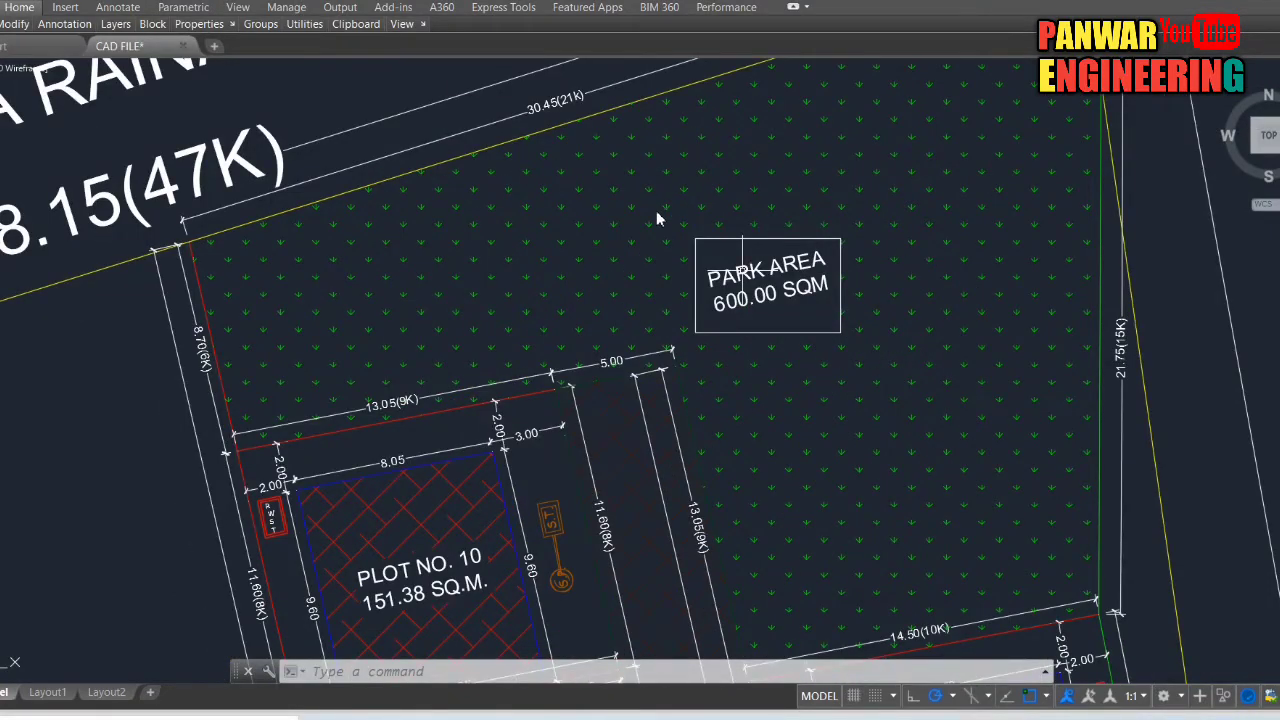
{"action": "scroll", "coordinate": [870, 289], "scroll_direction": "down", "scroll_amount": 2}
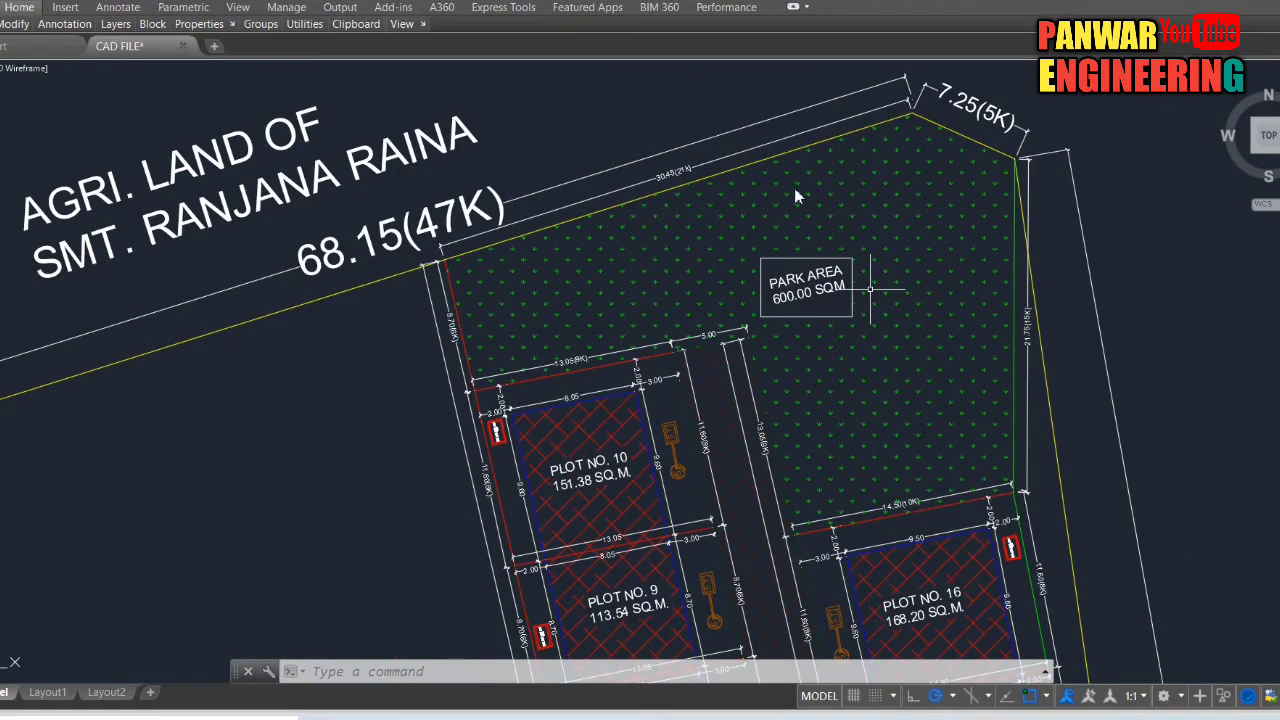
{"action": "scroll", "coordinate": [629, 324], "scroll_direction": "down", "scroll_amount": 3}
Step: Zoom in to read the area table and the hatched SITE beside the 5M wide existing road
{"action": "scroll", "coordinate": [704, 314], "scroll_direction": "down", "scroll_amount": 3}
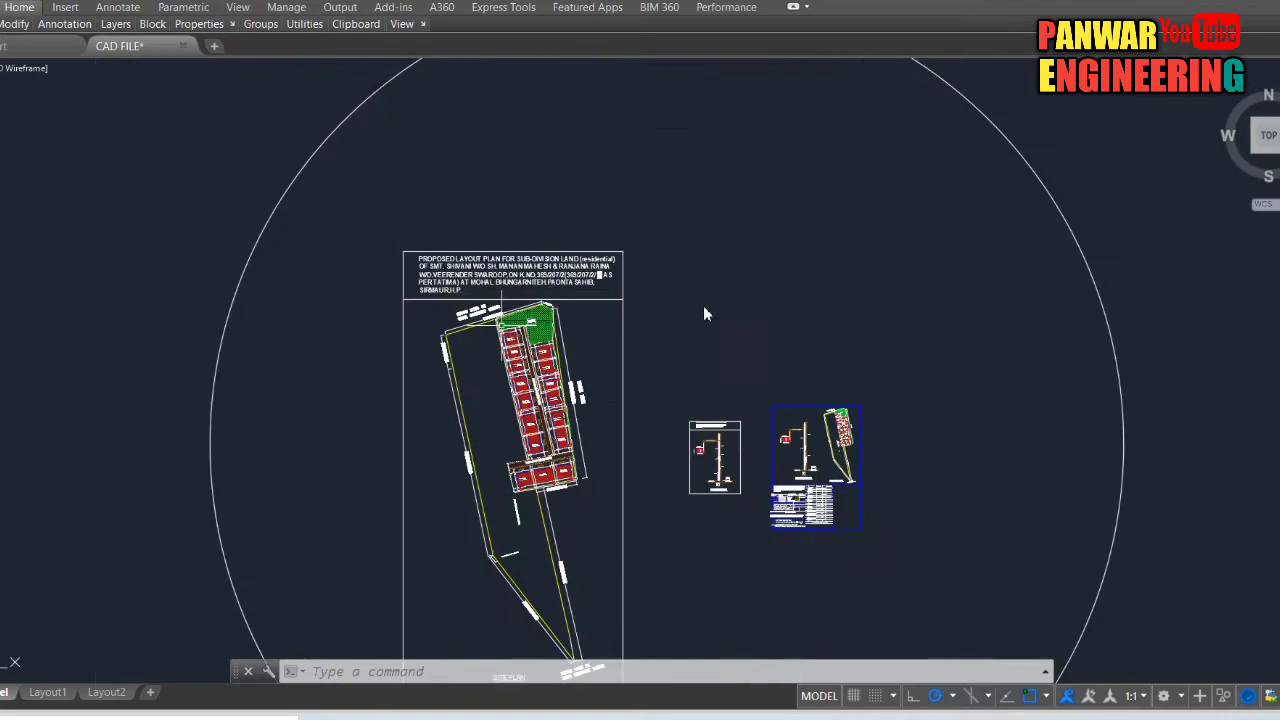
{"action": "scroll", "coordinate": [720, 300], "scroll_direction": "down", "scroll_amount": 1}
{"action": "scroll", "coordinate": [777, 414], "scroll_direction": "up", "scroll_amount": 6}
{"action": "scroll", "coordinate": [780, 265], "scroll_direction": "up", "scroll_amount": 5}
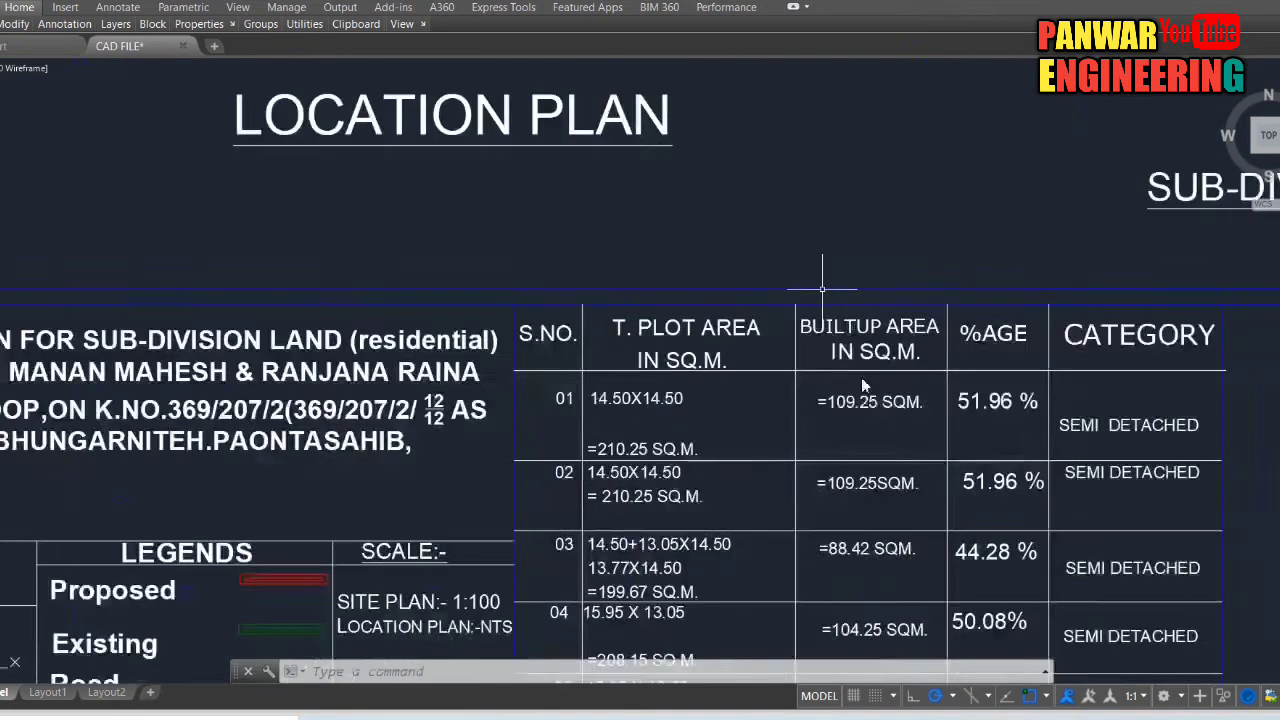
{"action": "scroll", "coordinate": [760, 380], "scroll_direction": "down", "scroll_amount": 3}
{"action": "scroll", "coordinate": [745, 362], "scroll_direction": "down", "scroll_amount": 4}
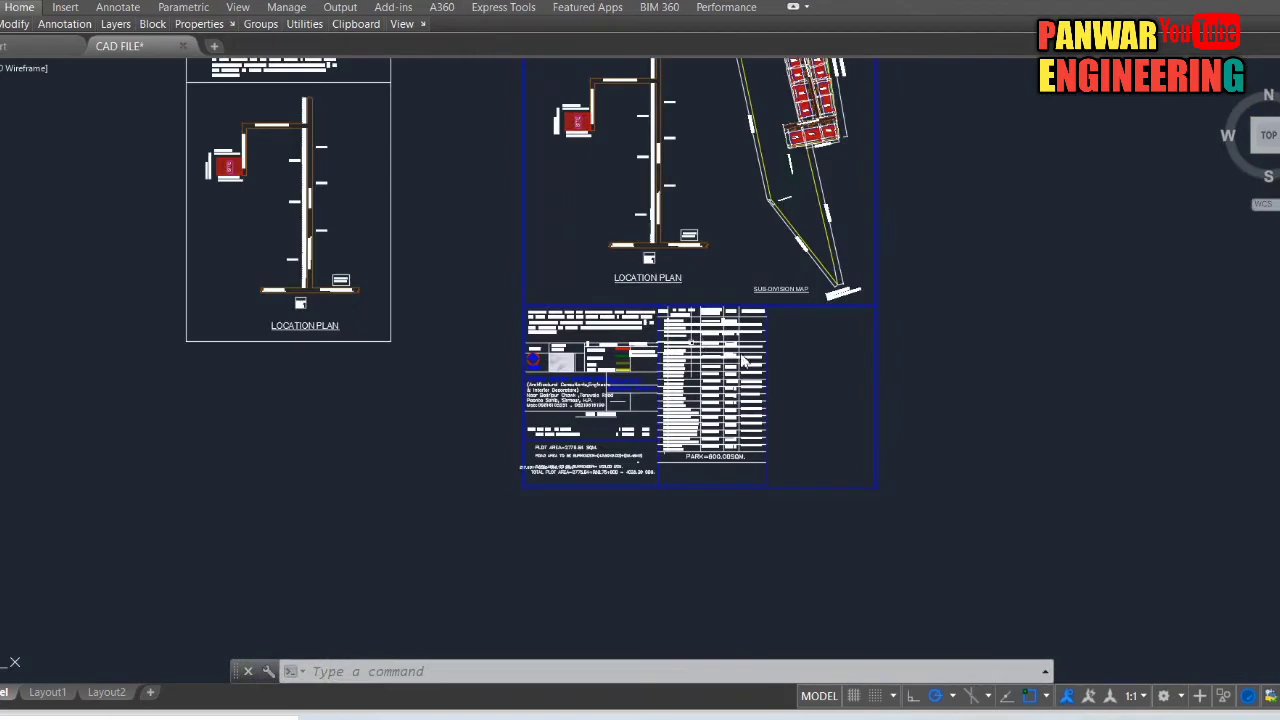
{"action": "scroll", "coordinate": [745, 362], "scroll_direction": "down", "scroll_amount": 2}
{"action": "scroll", "coordinate": [716, 304], "scroll_direction": "up", "scroll_amount": 2}
{"action": "scroll", "coordinate": [672, 280], "scroll_direction": "up", "scroll_amount": 8}
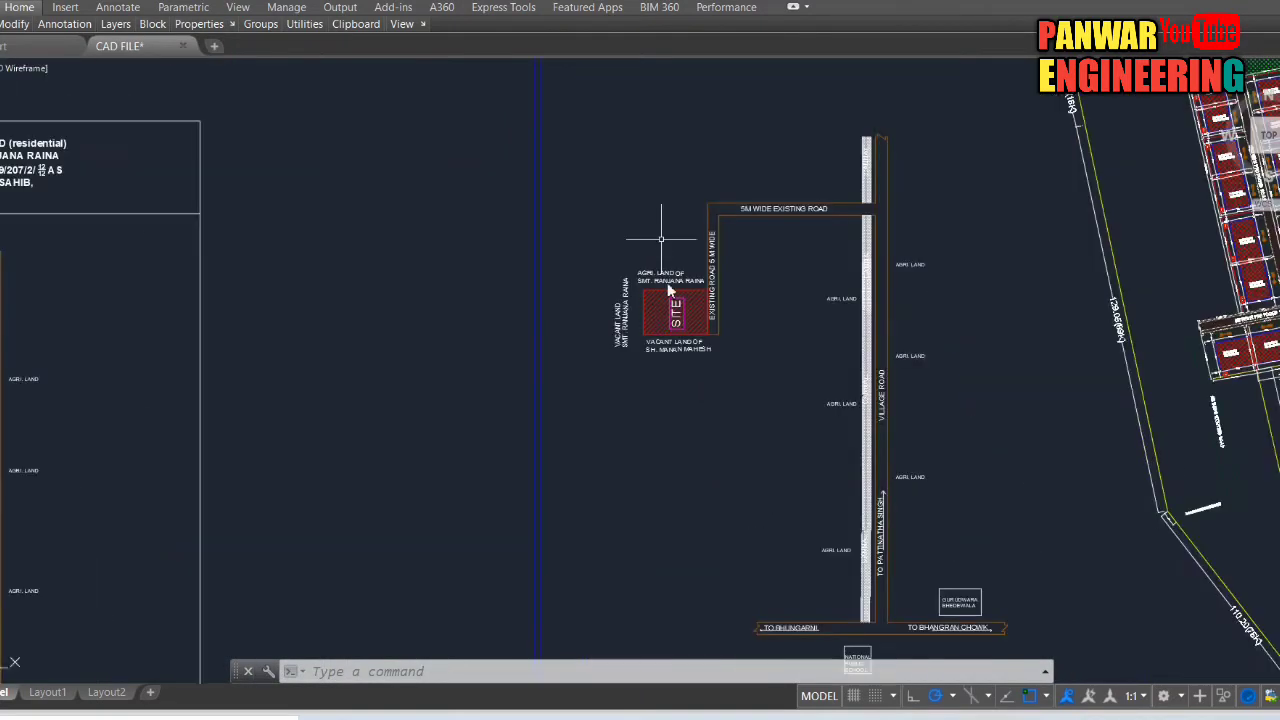
{"action": "scroll", "coordinate": [674, 334], "scroll_direction": "up", "scroll_amount": 5}
Step: Zoom back out until both location-plan sheets and the sub-division map are visible
{"action": "scroll", "coordinate": [870, 382], "scroll_direction": "down", "scroll_amount": 2}
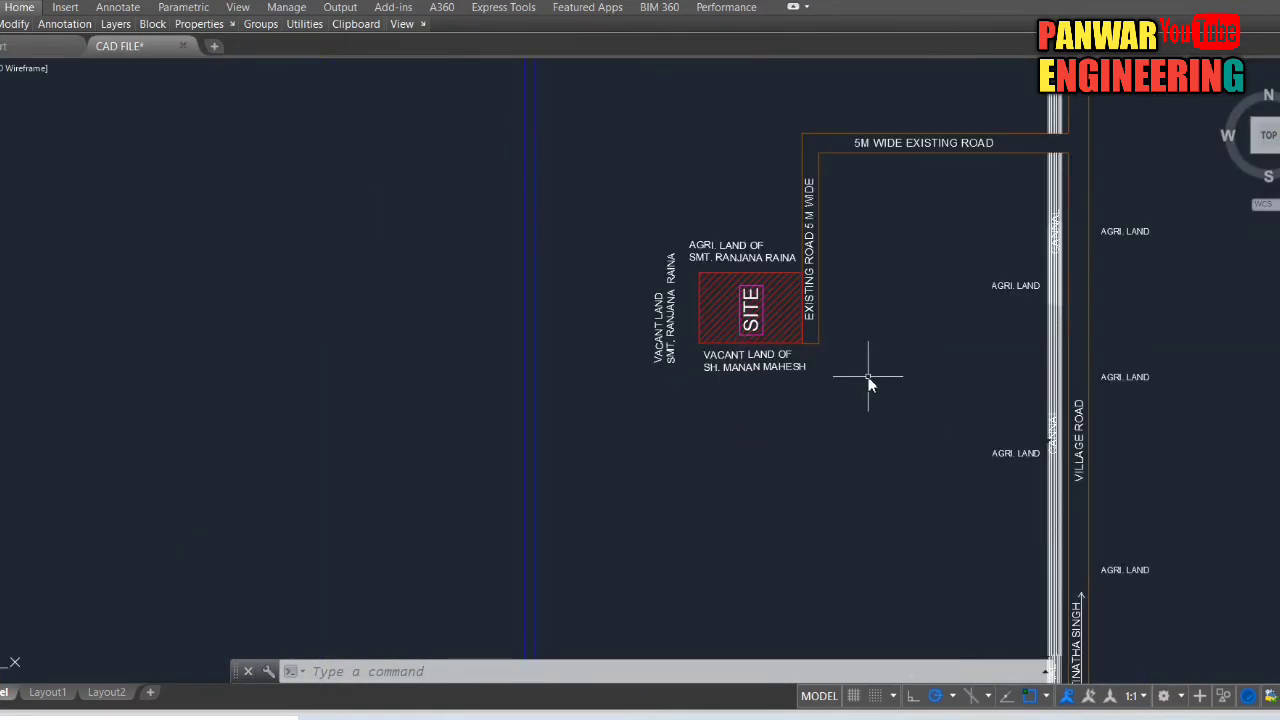
{"action": "scroll", "coordinate": [868, 380], "scroll_direction": "down", "scroll_amount": 8}
{"action": "scroll", "coordinate": [868, 380], "scroll_direction": "up", "scroll_amount": 8}
{"action": "scroll", "coordinate": [836, 272], "scroll_direction": "up", "scroll_amount": 2}
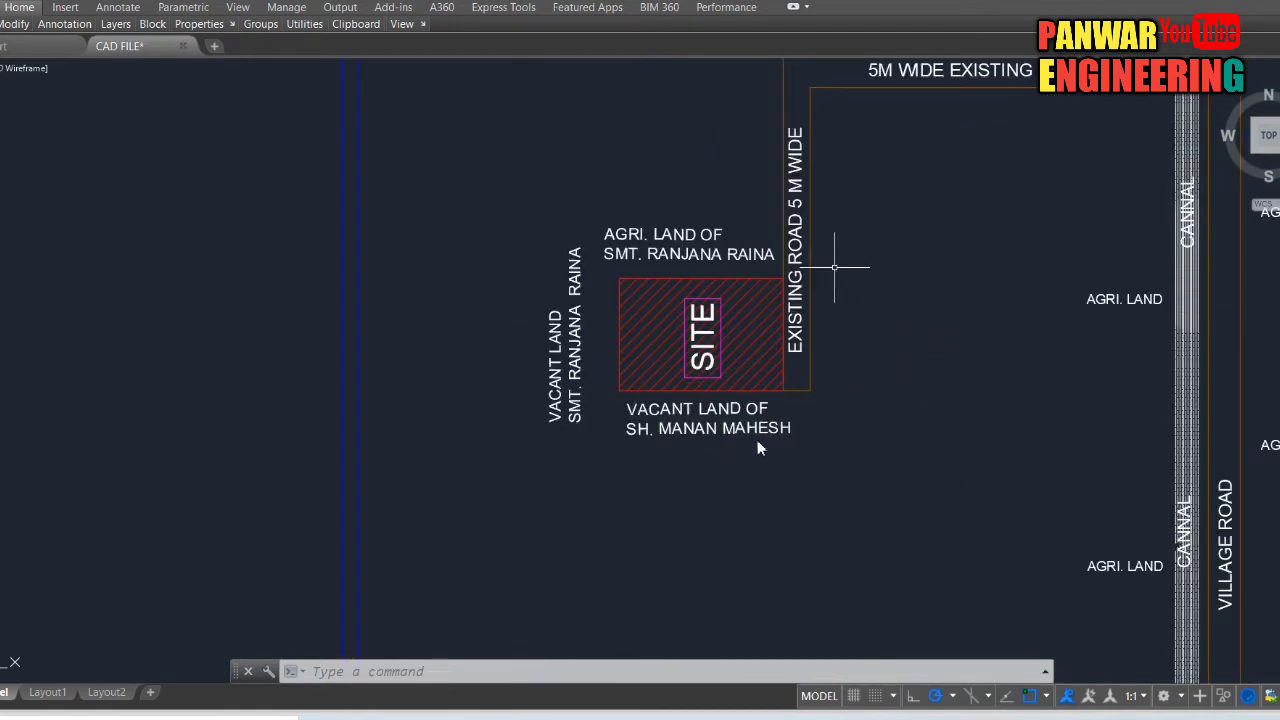
{"action": "scroll", "coordinate": [779, 450], "scroll_direction": "down", "scroll_amount": 2}
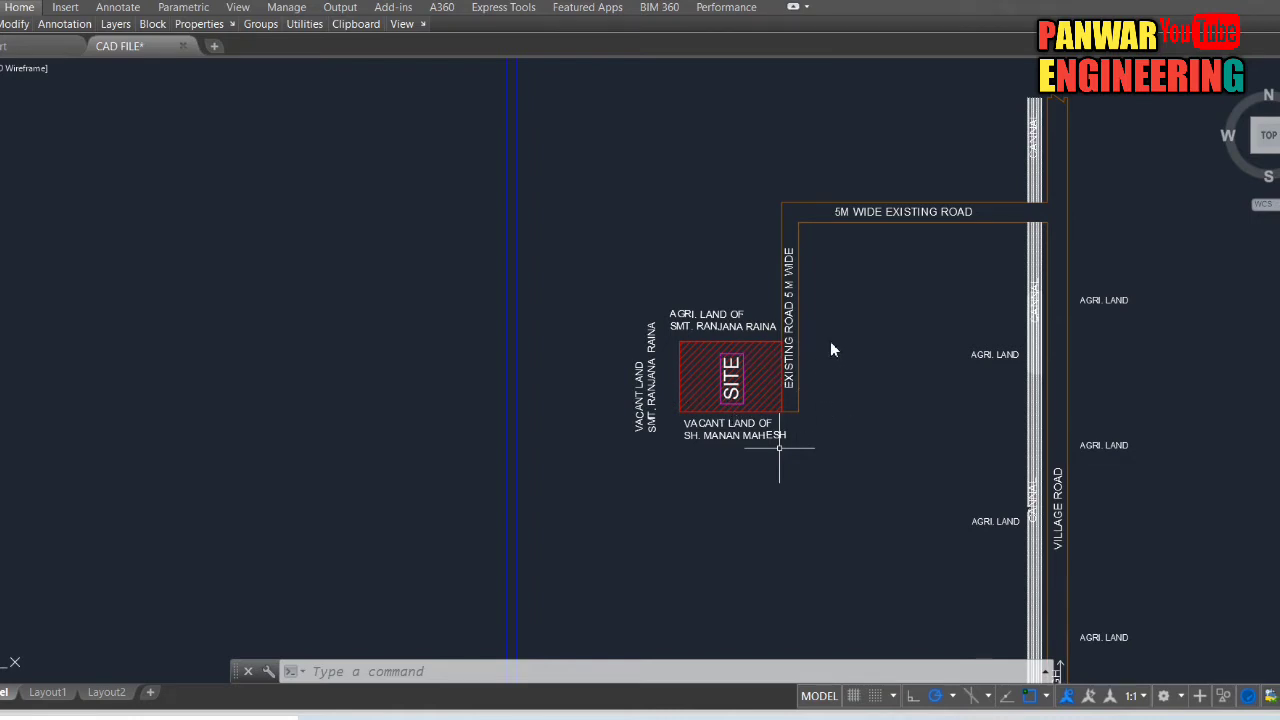
{"action": "scroll", "coordinate": [856, 284], "scroll_direction": "down", "scroll_amount": 5}
Step: Zoom into the area schedule table, then back out to the site plan beside the location plans
{"action": "scroll", "coordinate": [945, 381], "scroll_direction": "down", "scroll_amount": 2}
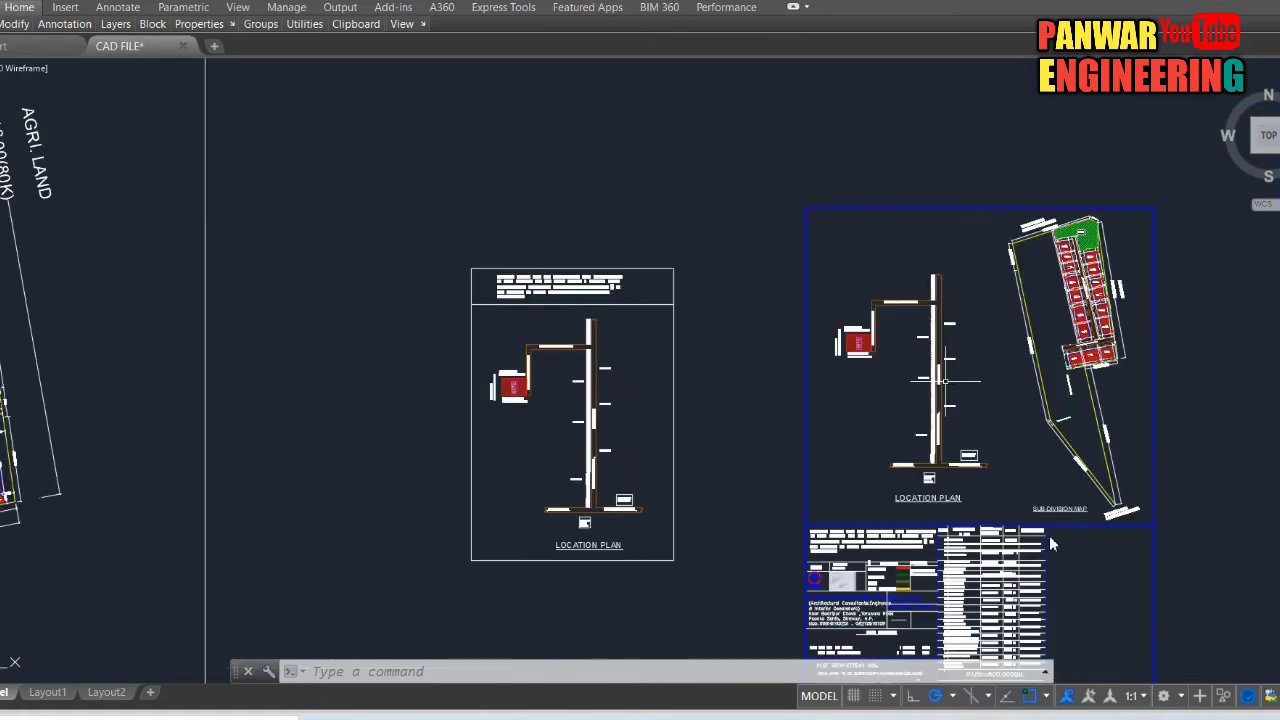
{"action": "scroll", "coordinate": [1050, 543], "scroll_direction": "up", "scroll_amount": 5}
{"action": "scroll", "coordinate": [1091, 556], "scroll_direction": "up", "scroll_amount": 3}
{"action": "scroll", "coordinate": [1118, 488], "scroll_direction": "down", "scroll_amount": 2}
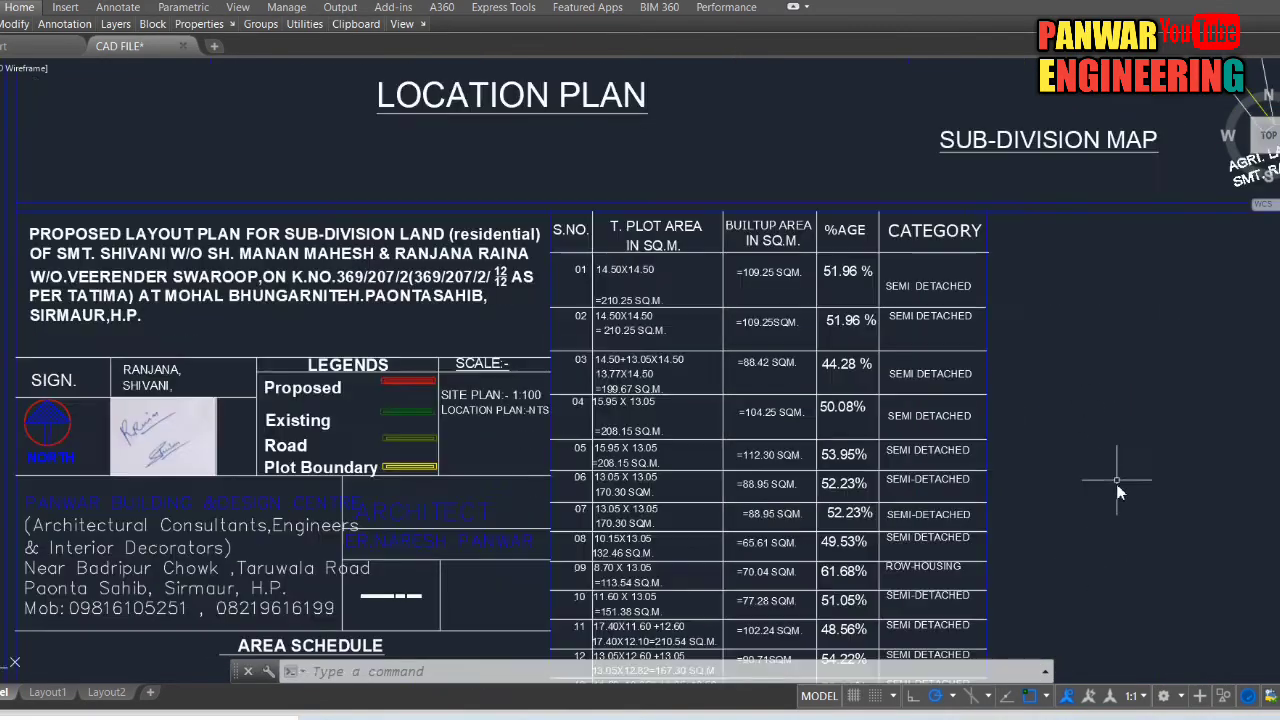
{"action": "scroll", "coordinate": [1107, 428], "scroll_direction": "up", "scroll_amount": 2}
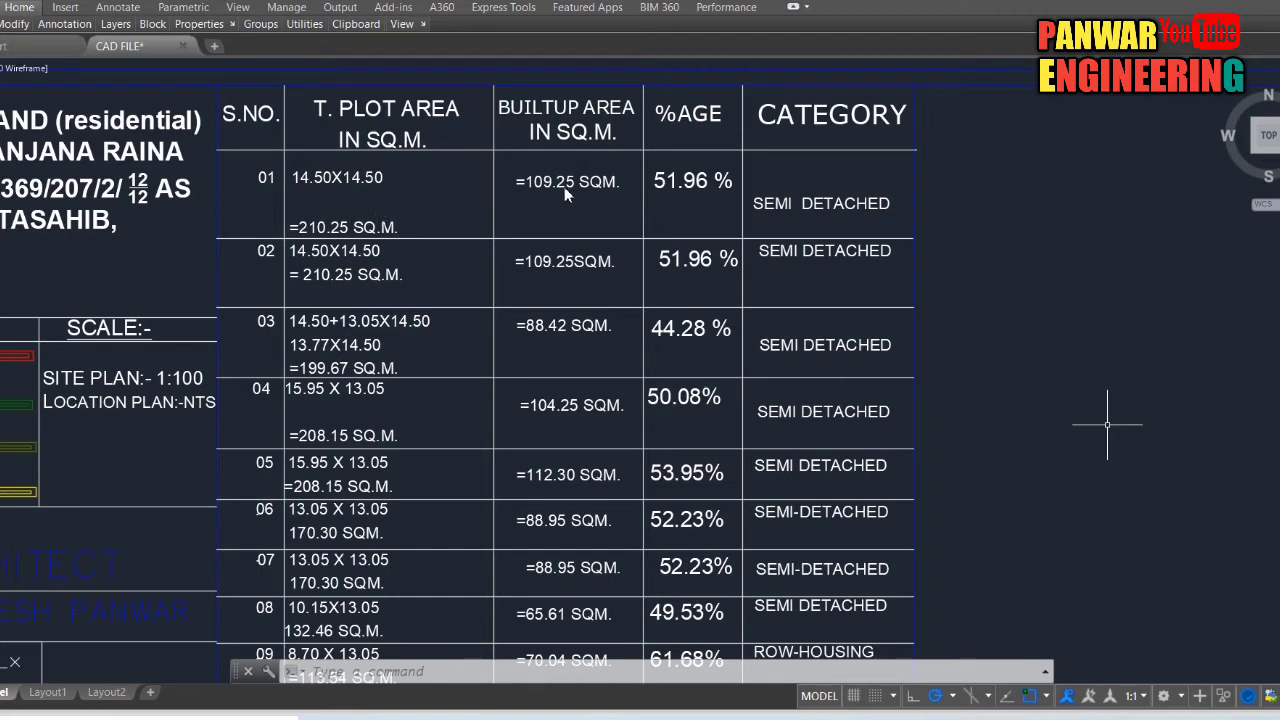
{"action": "scroll", "coordinate": [565, 190], "scroll_direction": "down", "scroll_amount": 5}
Step: Zoom in on Plots 1–3, then on the schedule row for Plot 01 (210.25 SQ.M., 51.96 %)
{"action": "scroll", "coordinate": [600, 205], "scroll_direction": "down", "scroll_amount": 3}
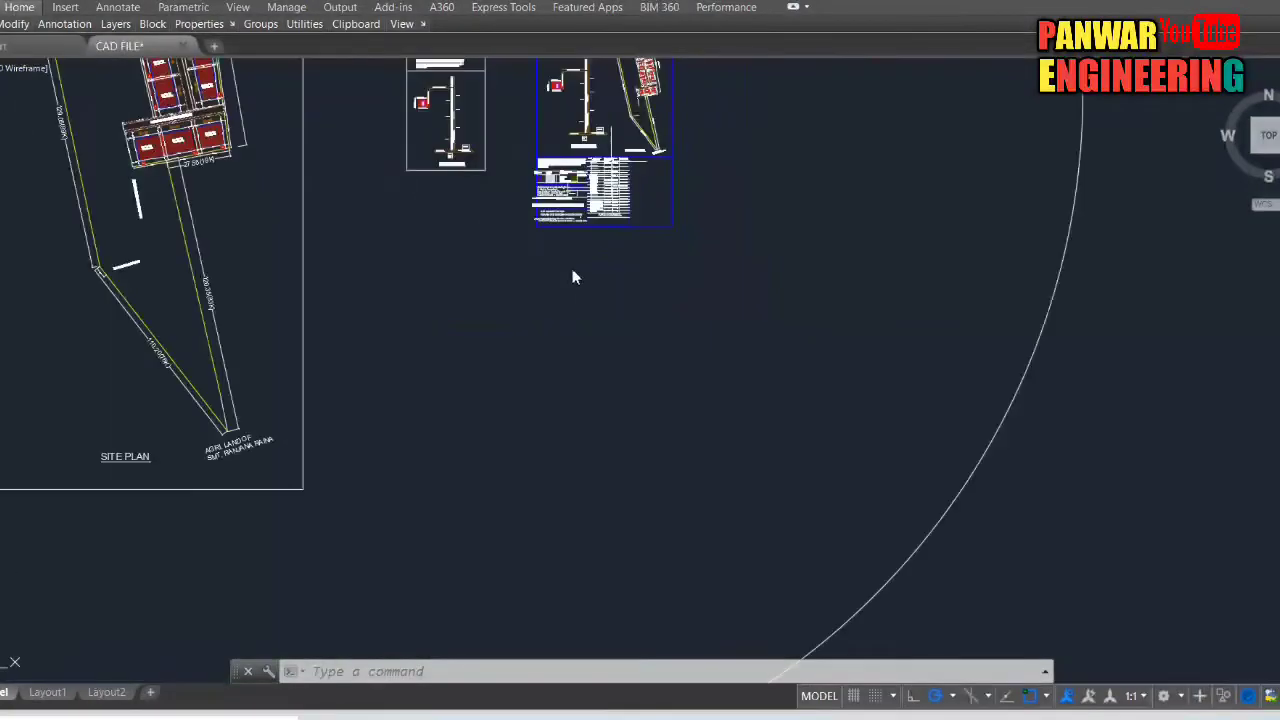
{"action": "scroll", "coordinate": [603, 207], "scroll_direction": "down", "scroll_amount": 2}
{"action": "scroll", "coordinate": [603, 207], "scroll_direction": "up", "scroll_amount": 5}
{"action": "scroll", "coordinate": [580, 260], "scroll_direction": "up", "scroll_amount": 4}
{"action": "scroll", "coordinate": [560, 310], "scroll_direction": "up", "scroll_amount": 3}
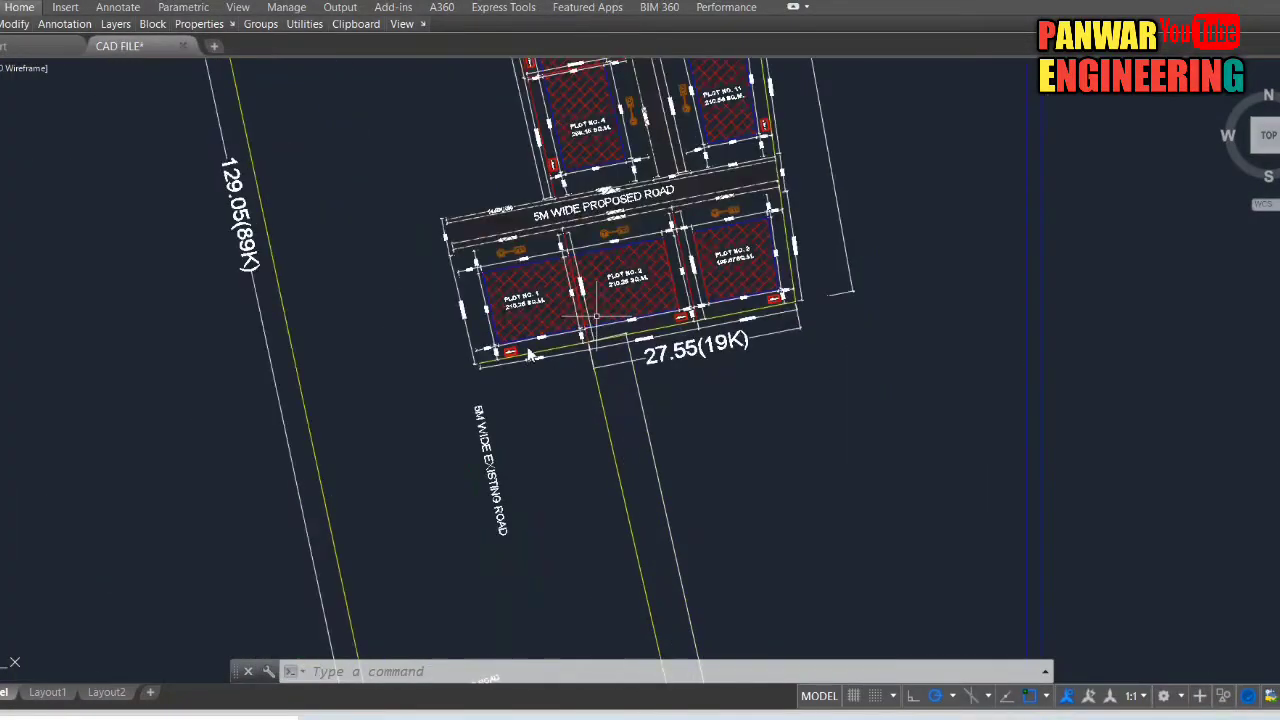
{"action": "scroll", "coordinate": [540, 355], "scroll_direction": "up", "scroll_amount": 3}
{"action": "scroll", "coordinate": [553, 469], "scroll_direction": "down", "scroll_amount": 3}
{"action": "scroll", "coordinate": [588, 474], "scroll_direction": "up", "scroll_amount": 3}
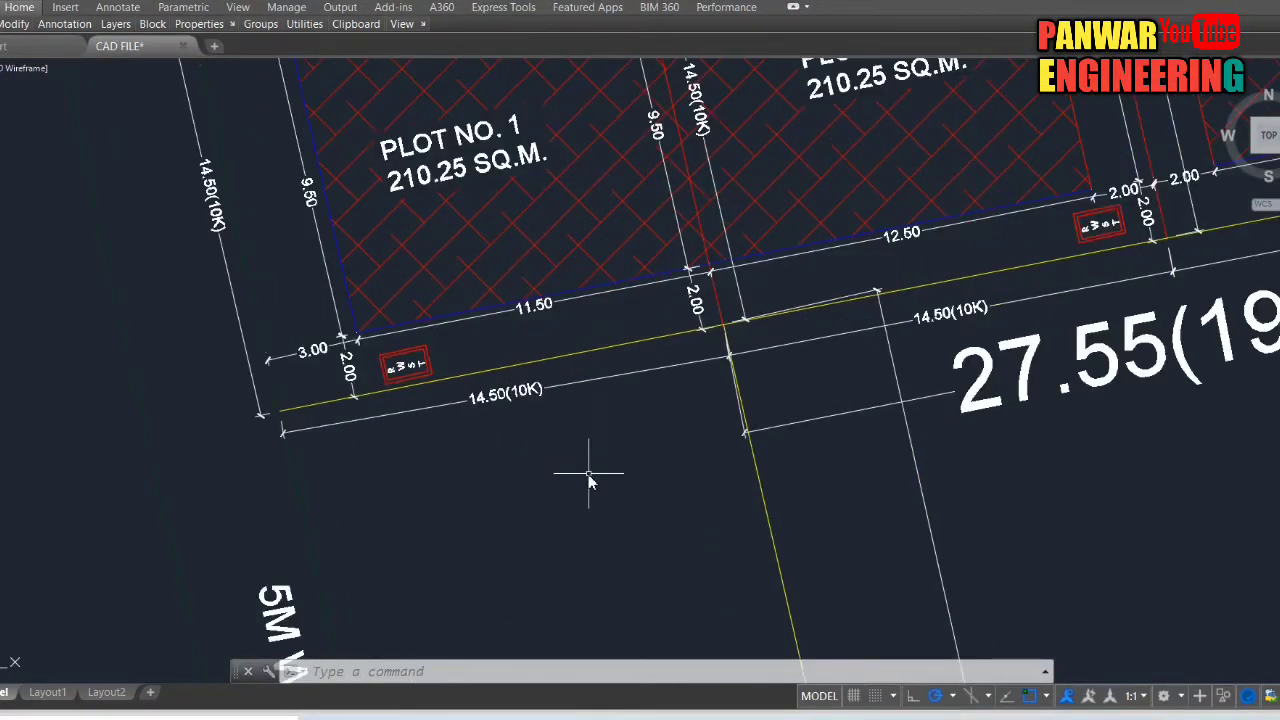
{"action": "scroll", "coordinate": [588, 476], "scroll_direction": "down", "scroll_amount": 2}
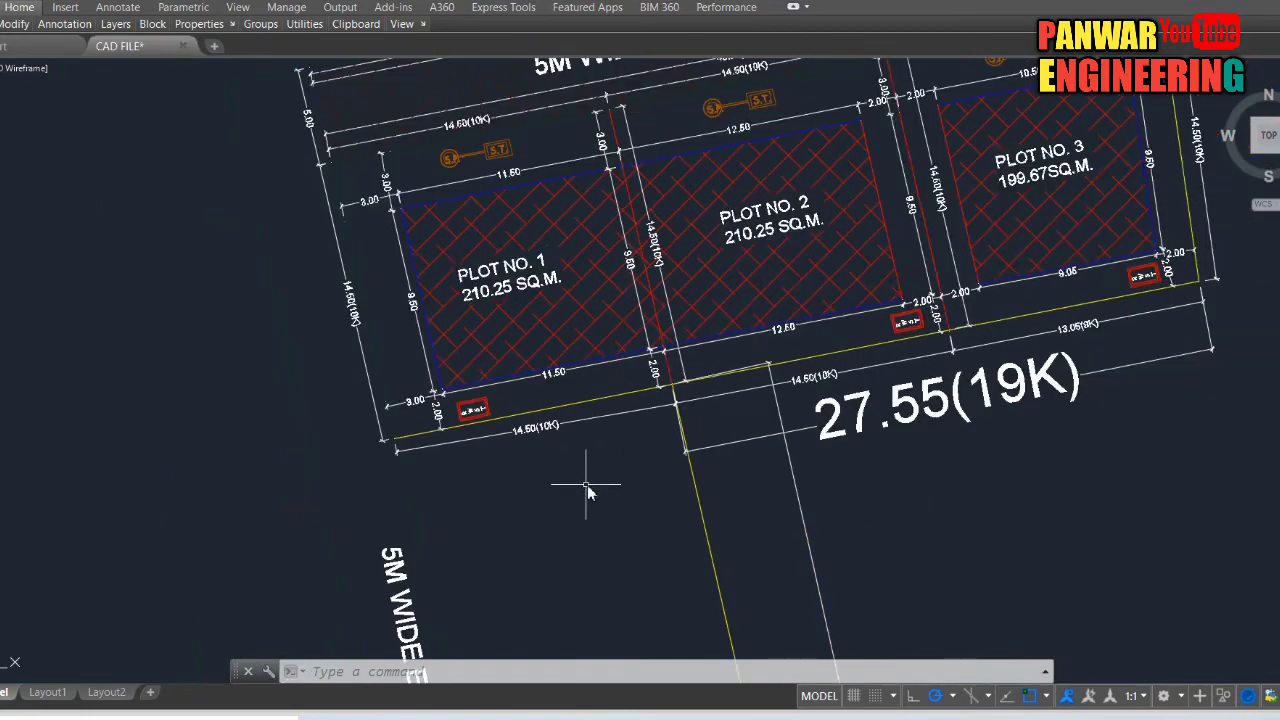
{"action": "scroll", "coordinate": [586, 484], "scroll_direction": "down", "scroll_amount": 3}
{"action": "scroll", "coordinate": [586, 480], "scroll_direction": "down", "scroll_amount": 2}
Step: Zoom into the BUILTUP AREA and %AGE columns for Plot 03, then out toward the lower plots
{"action": "scroll", "coordinate": [583, 450], "scroll_direction": "up", "scroll_amount": 5}
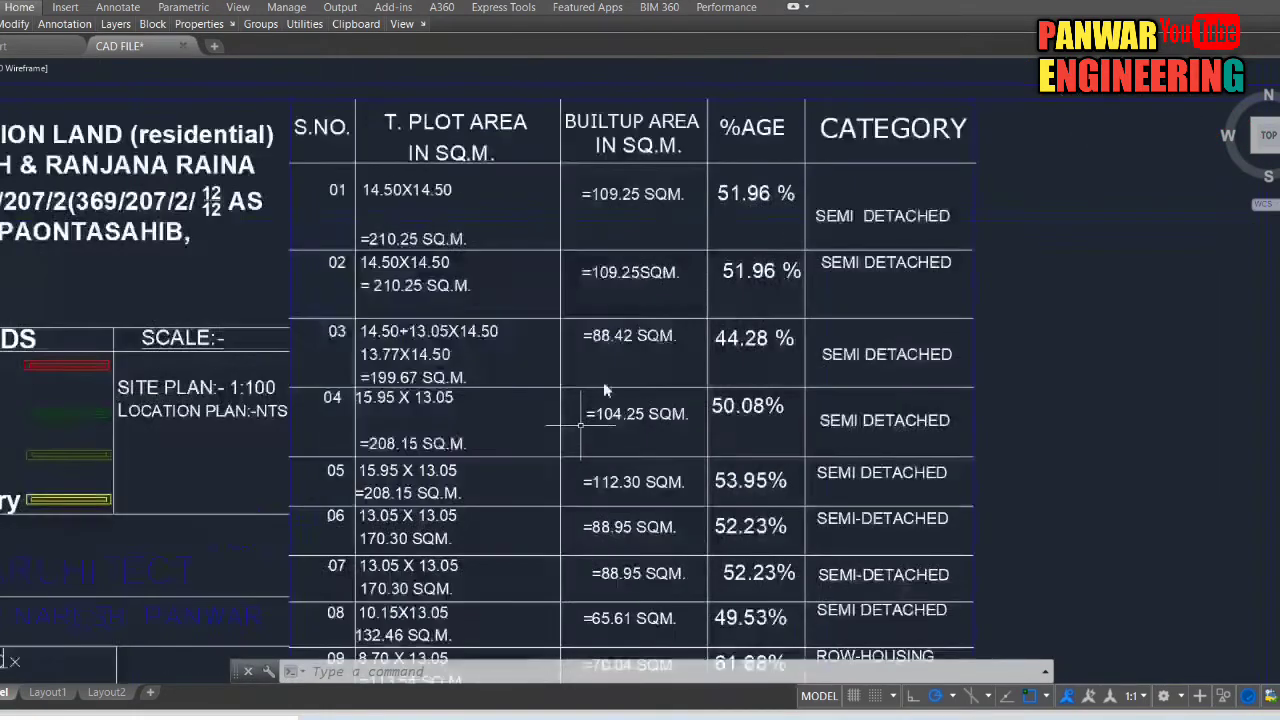
{"action": "scroll", "coordinate": [580, 425], "scroll_direction": "up", "scroll_amount": 2}
{"action": "scroll", "coordinate": [580, 425], "scroll_direction": "down", "scroll_amount": 3}
{"action": "scroll", "coordinate": [655, 257], "scroll_direction": "up", "scroll_amount": 6}
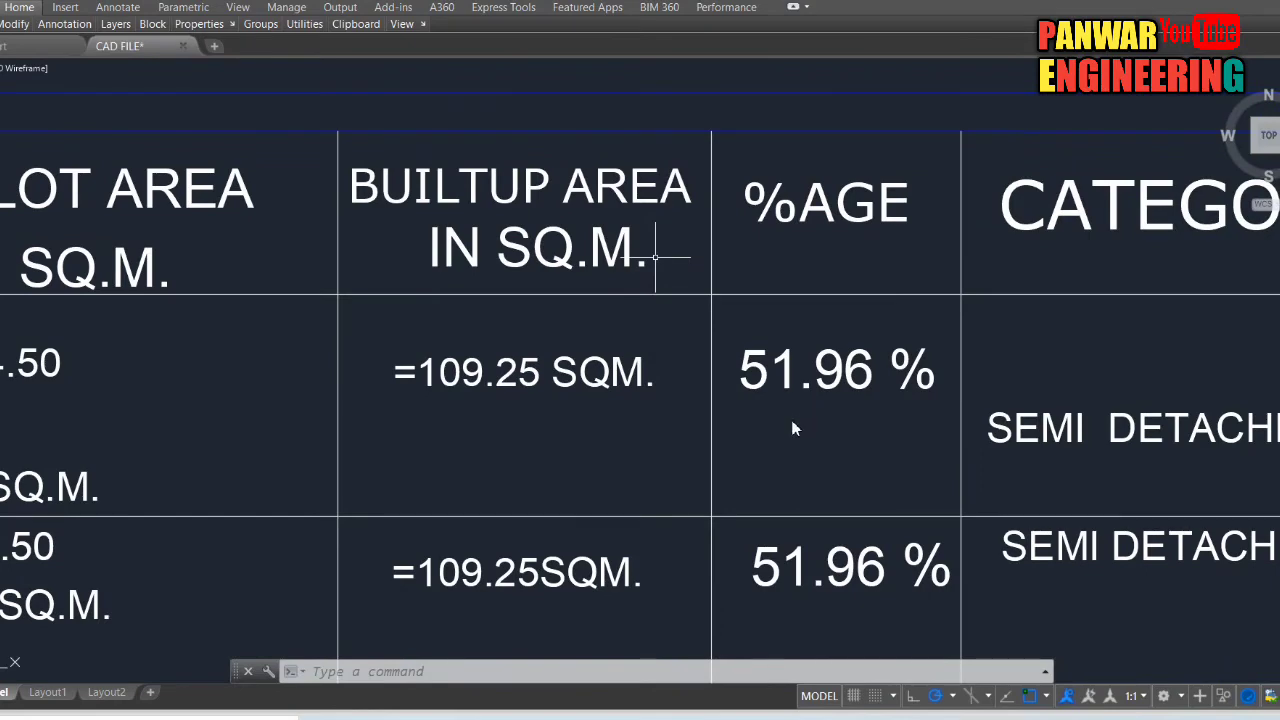
{"action": "scroll", "coordinate": [793, 428], "scroll_direction": "down", "scroll_amount": 2}
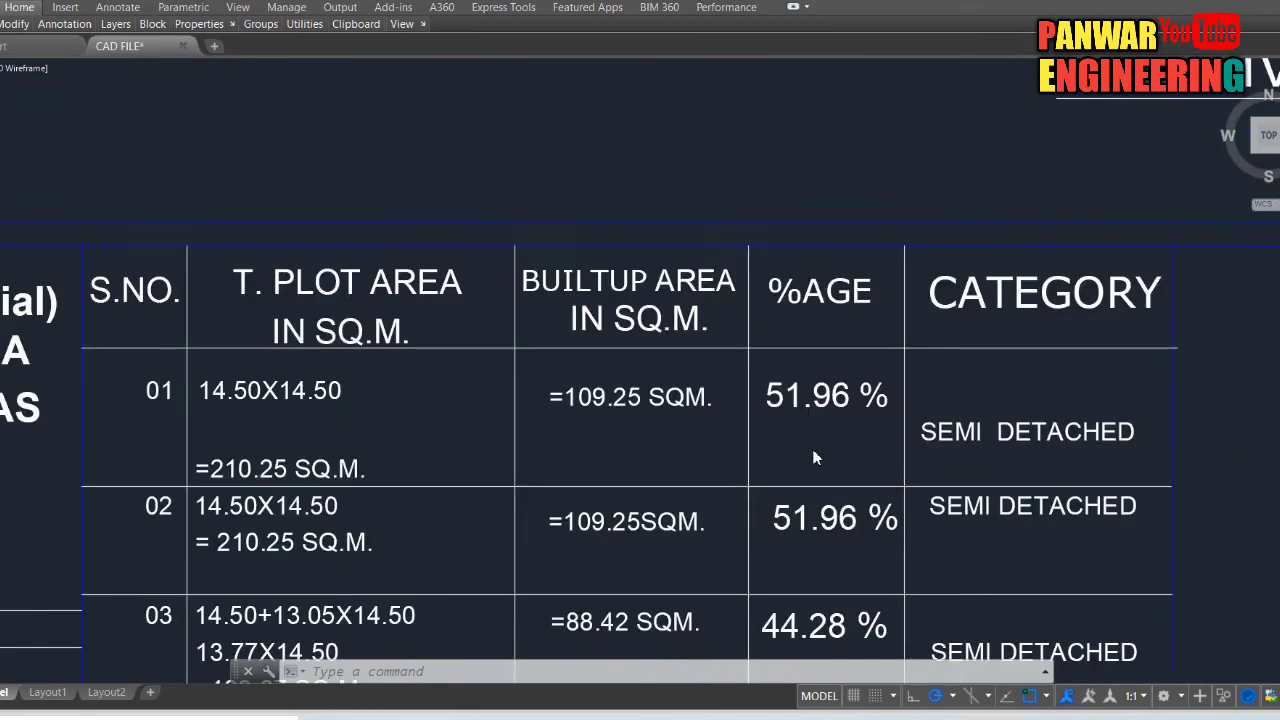
{"action": "scroll", "coordinate": [810, 436], "scroll_direction": "down", "scroll_amount": 4}
{"action": "scroll", "coordinate": [824, 444], "scroll_direction": "down", "scroll_amount": 3}
Step: Pan to the site plan and zoom in on Plots 1–3 along the 5M wide proposed road
{"action": "scroll", "coordinate": [178, 455], "scroll_direction": "up", "scroll_amount": 2}
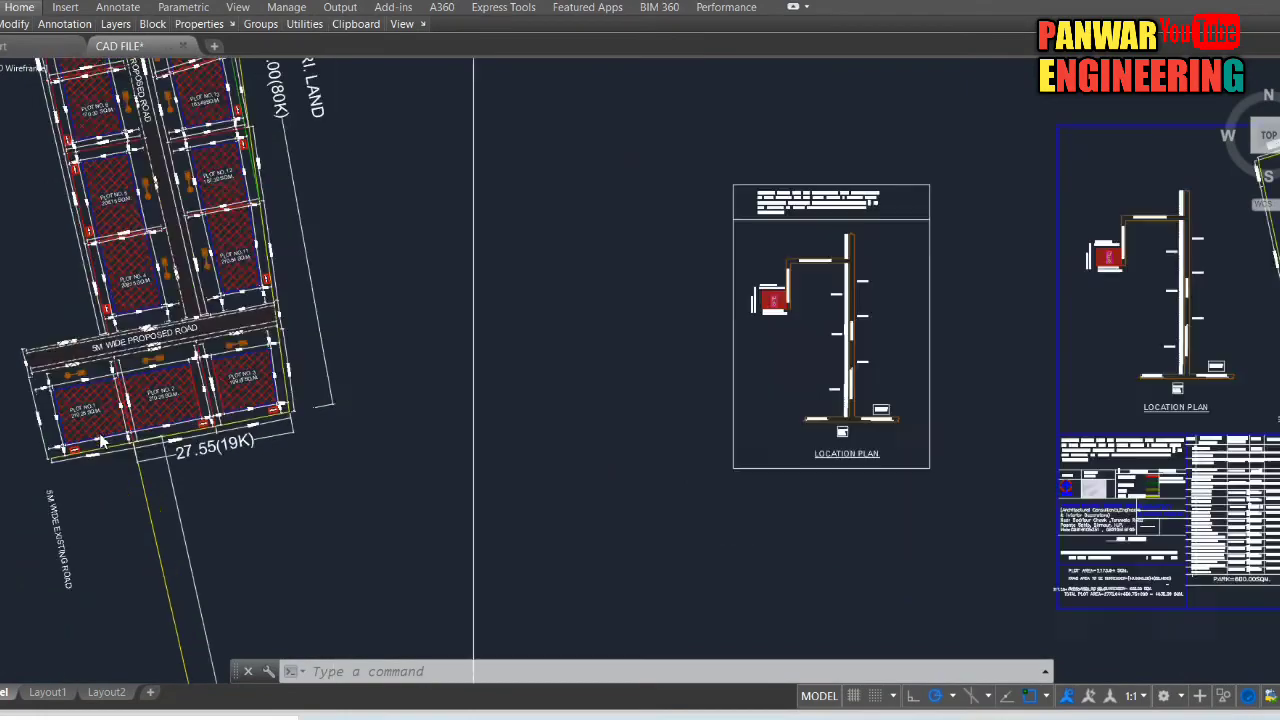
{"action": "scroll", "coordinate": [178, 455], "scroll_direction": "up", "scroll_amount": 3}
{"action": "middle_click_drag", "start_coordinate": [178, 455], "coordinate": [534, 469]}
{"action": "scroll", "coordinate": [569, 480], "scroll_direction": "down", "scroll_amount": 5}
{"action": "scroll", "coordinate": [645, 365], "scroll_direction": "down", "scroll_amount": 2}
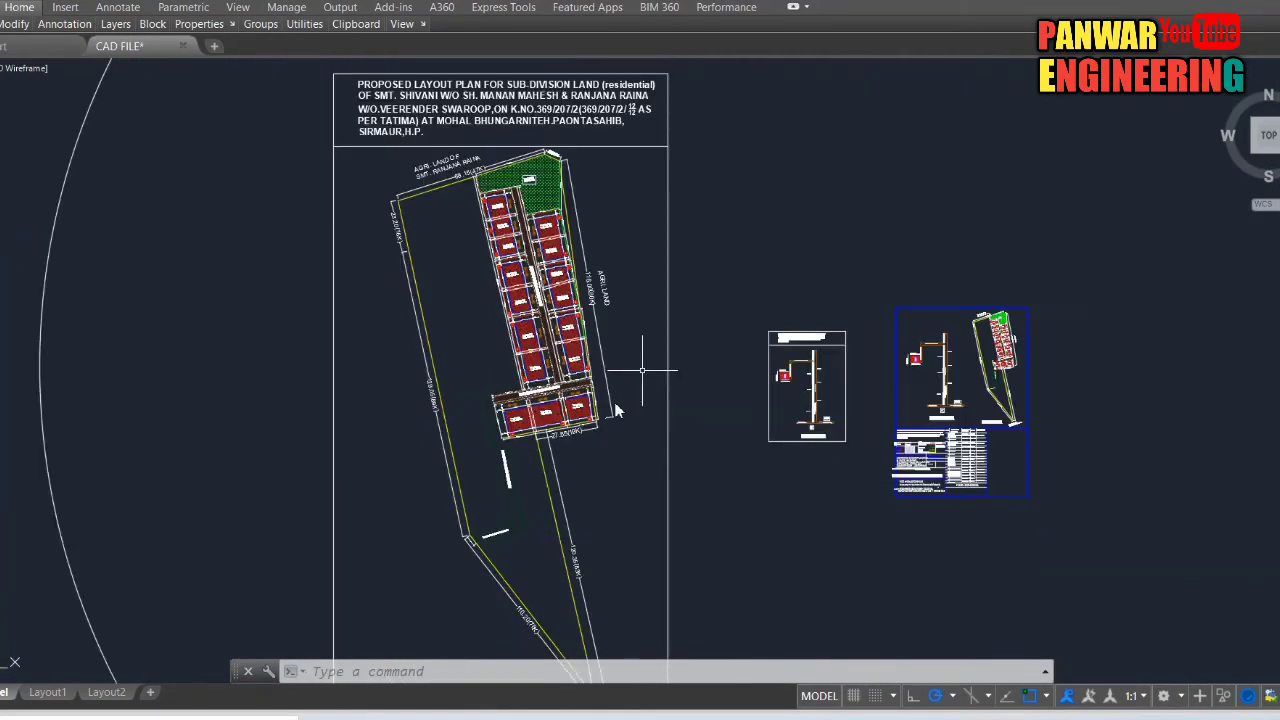
{"action": "scroll", "coordinate": [651, 357], "scroll_direction": "up", "scroll_amount": 5}
{"action": "scroll", "coordinate": [370, 379], "scroll_direction": "up", "scroll_amount": 4}
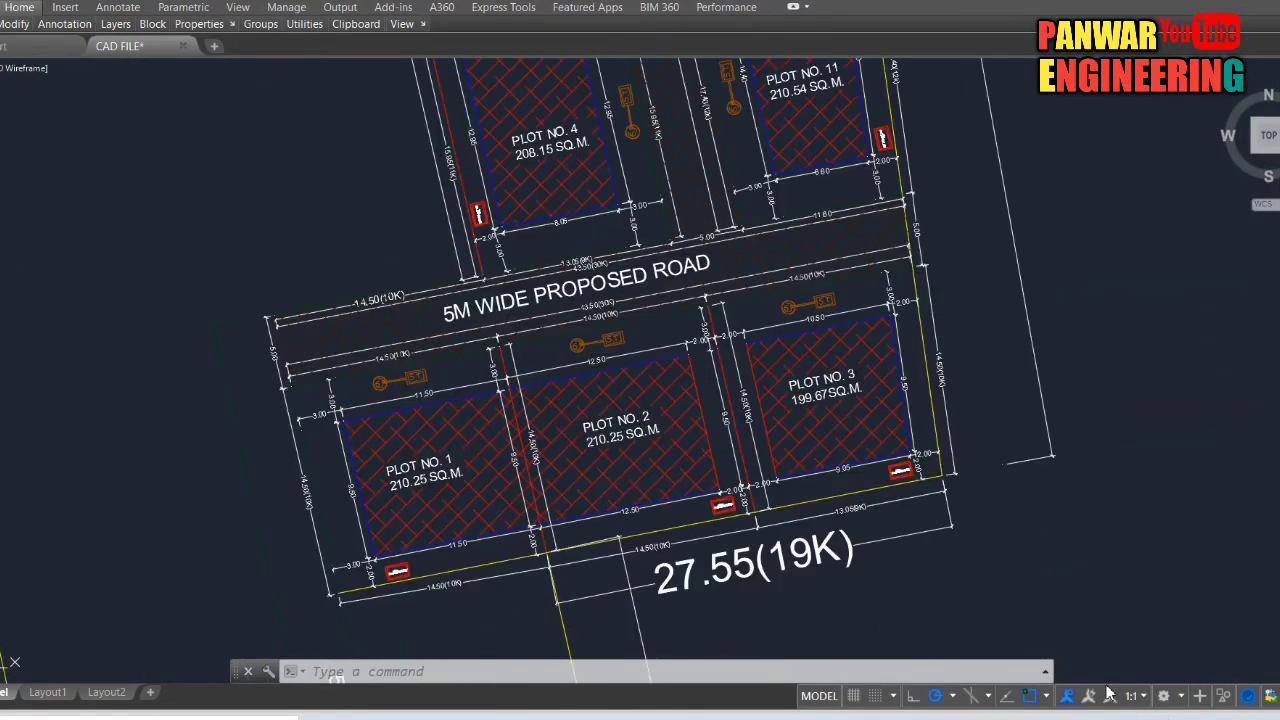